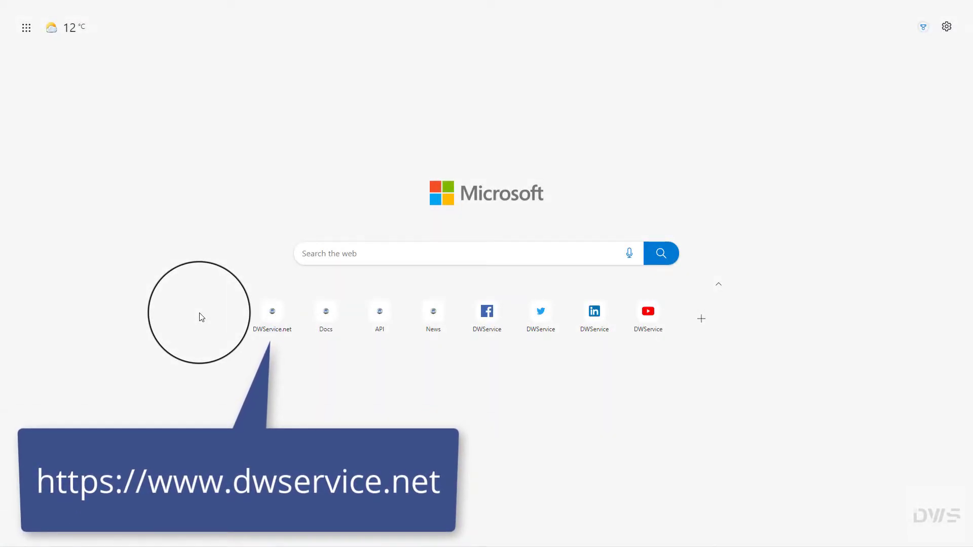
Step: Open the DWService.net homepage from the Edge new tab page tile
{"action": "left_click", "coordinate": [272, 316]}
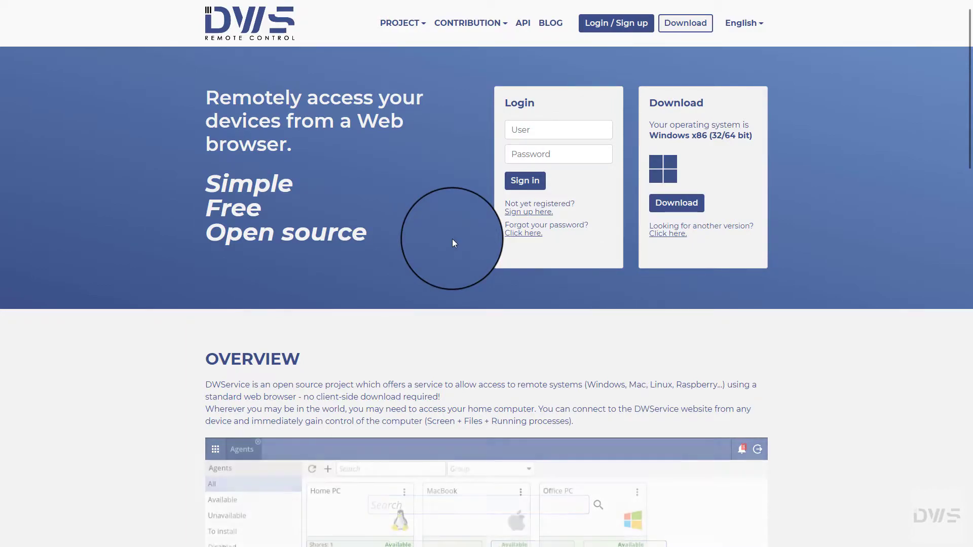
Step: Sign in to DWService with the account e-mail address and password
{"action": "left_click", "coordinate": [520, 130]}
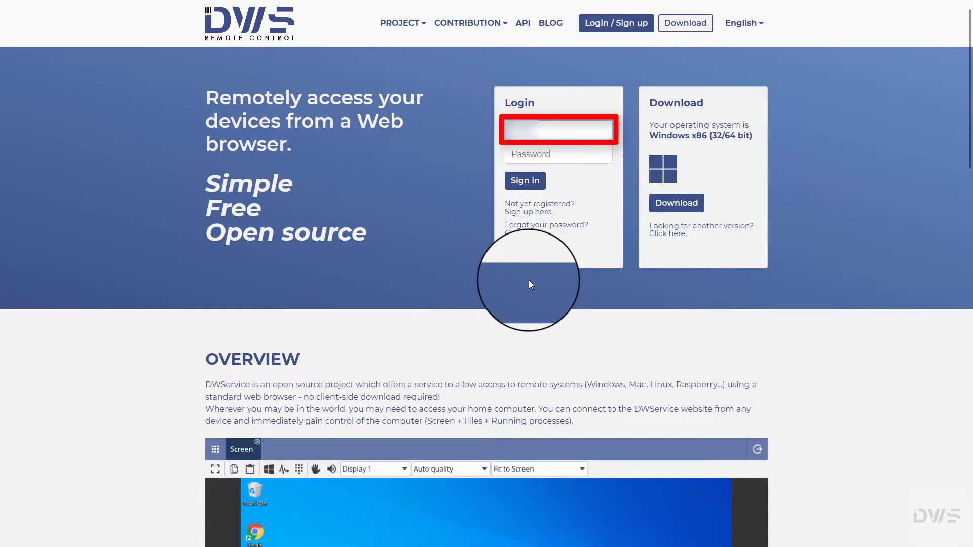
{"action": "type", "text": "@dwservice.net"}
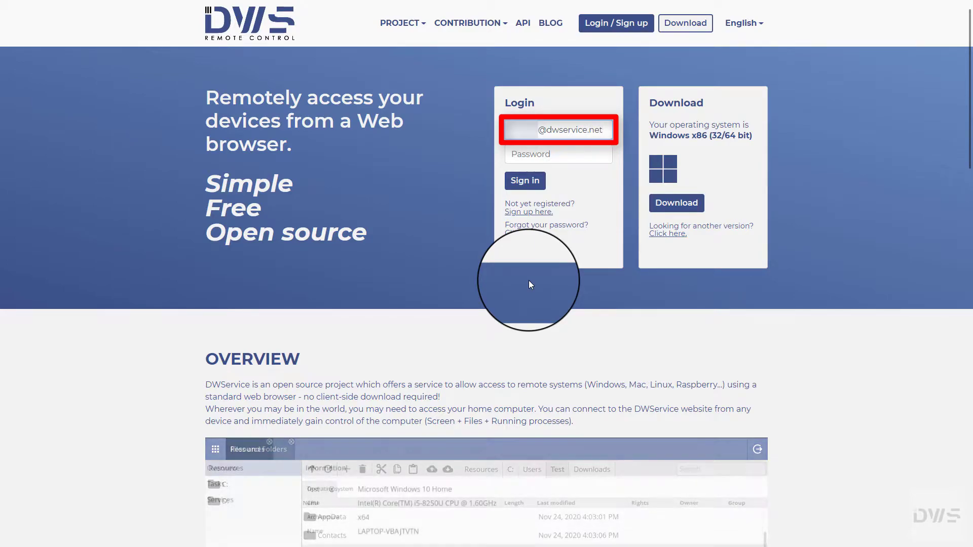
{"action": "key", "text": "Tab"}
{"action": "type", "text": "****"}
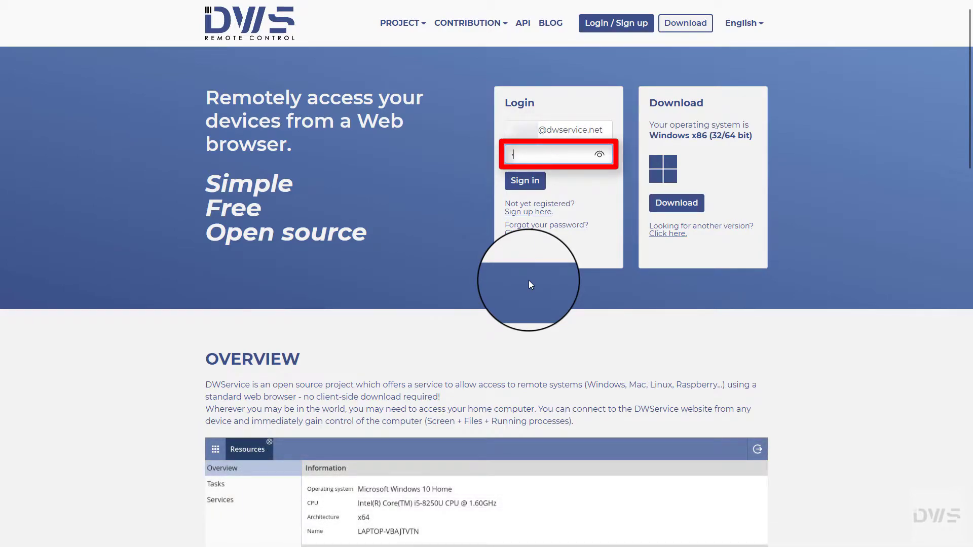
{"action": "type", "text": "*******"}
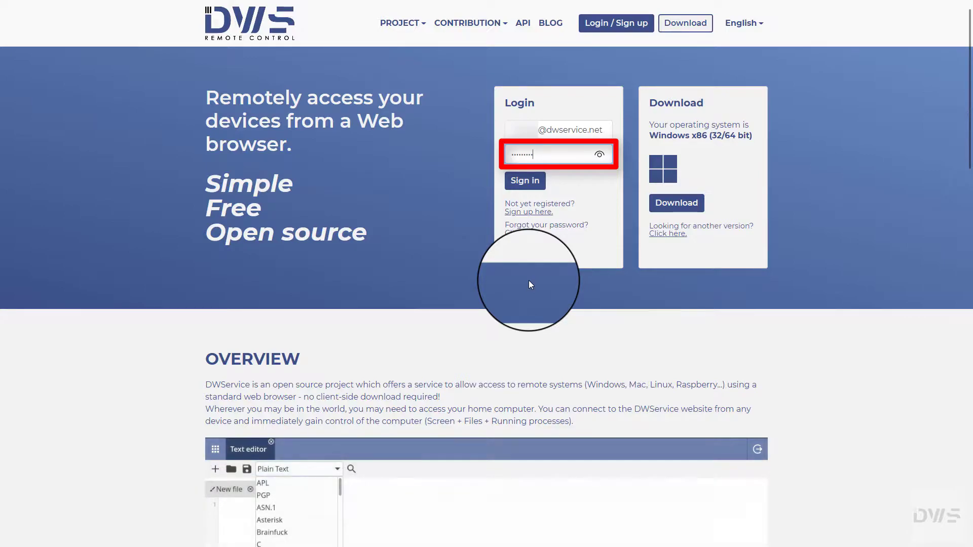
{"action": "type", "text": "******"}
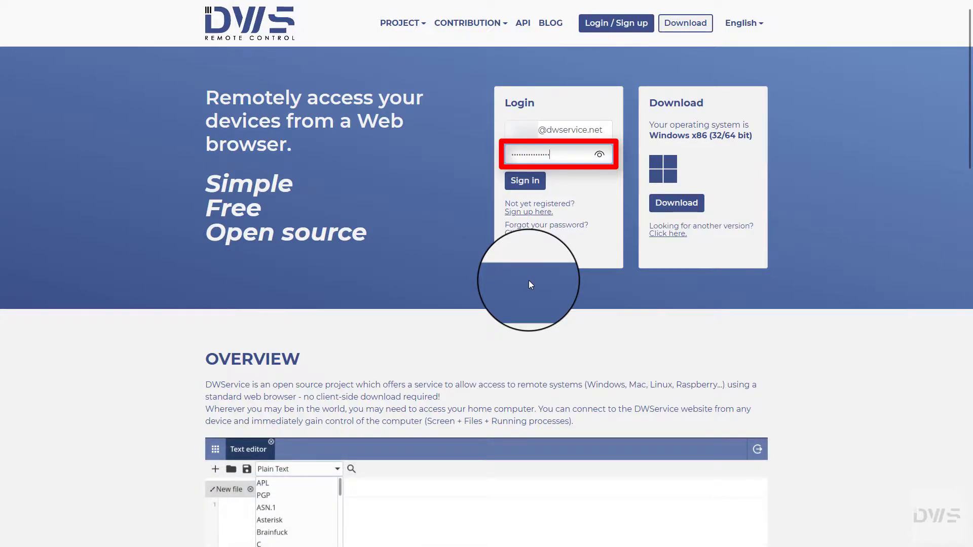
{"action": "type", "text": "*"}
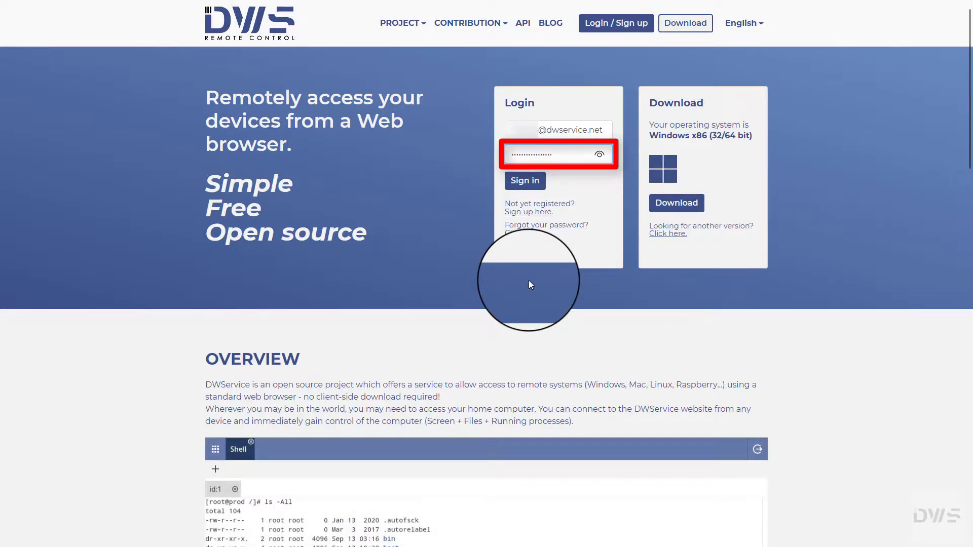
{"action": "left_click", "coordinate": [524, 185]}
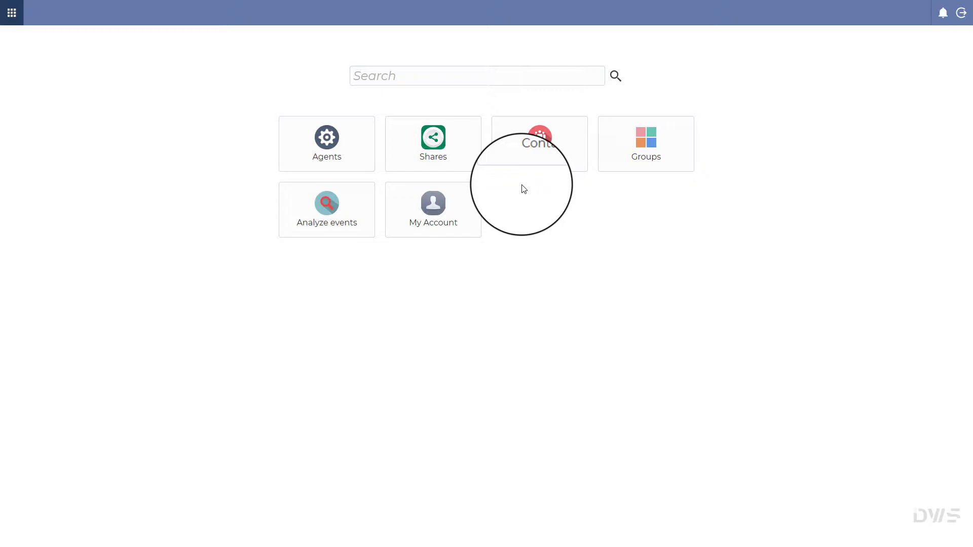
Step: List all agents (RaspberryPi, TestPC, Ubuntu) and start a new Agent entry
{"action": "left_click", "coordinate": [327, 158]}
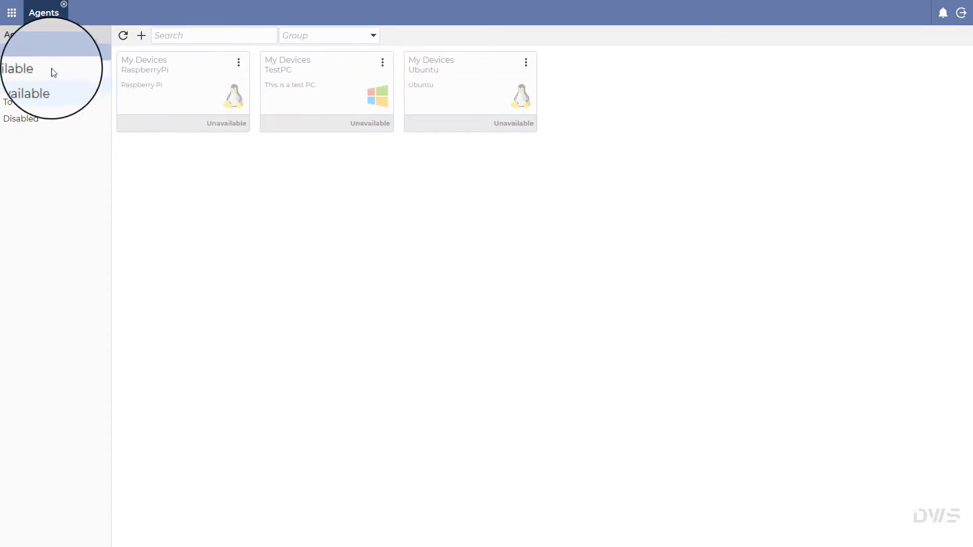
{"action": "left_click", "coordinate": [7, 55]}
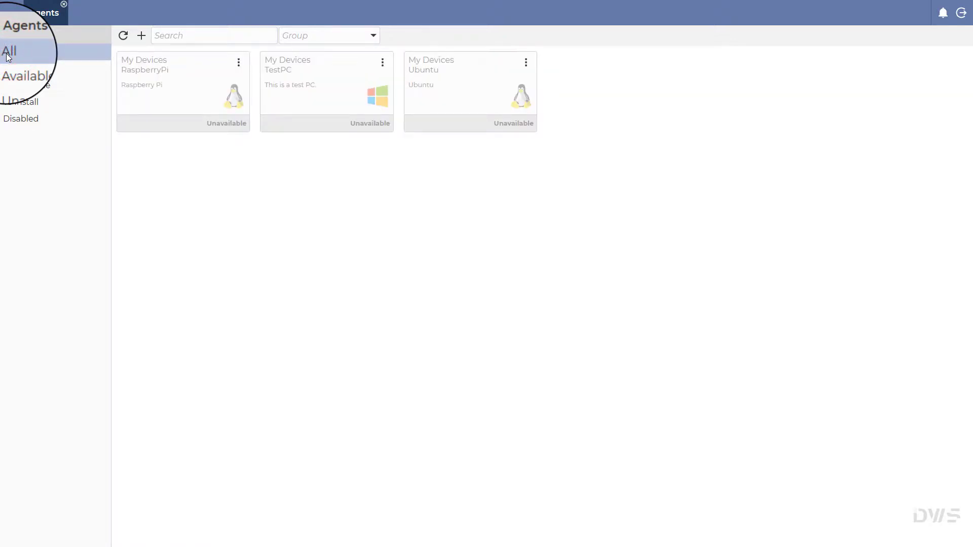
{"action": "left_click", "coordinate": [141, 36]}
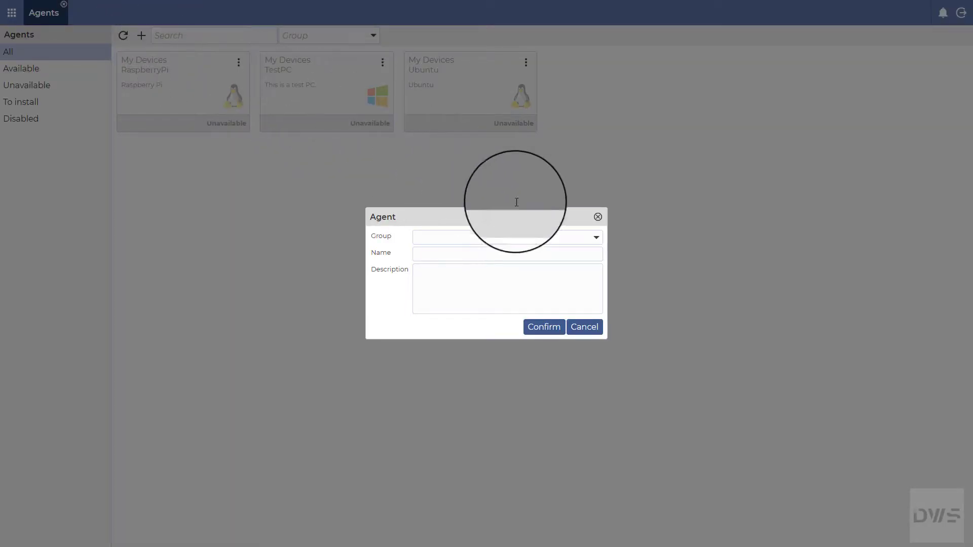
Step: Create agent 'MacOS' with description 'MacOS' in the My Devices group
{"action": "left_click", "coordinate": [596, 238]}
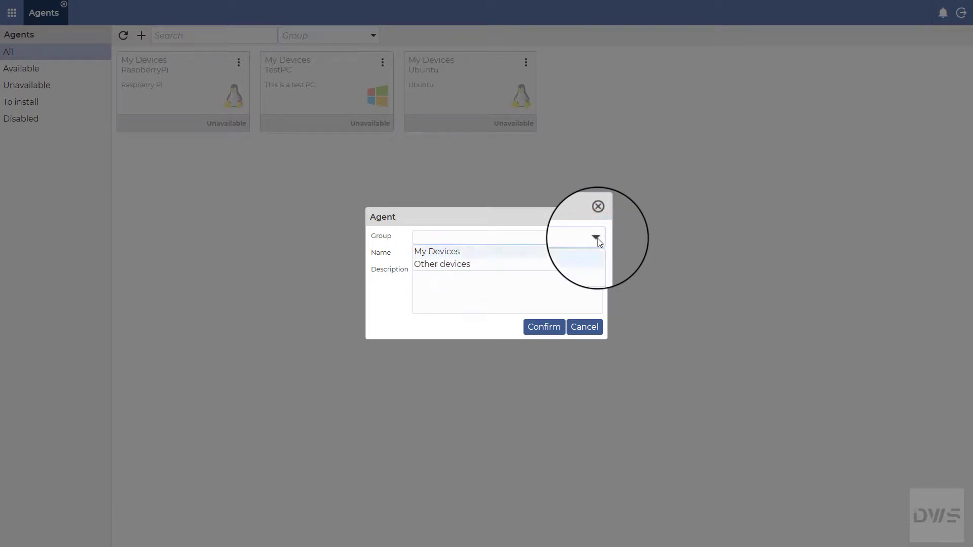
{"action": "left_click", "coordinate": [446, 254]}
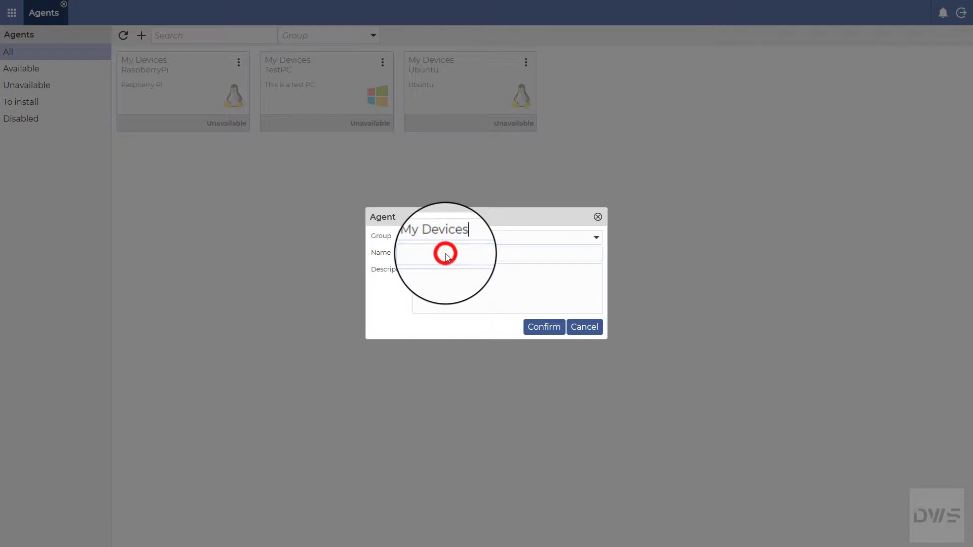
{"action": "left_click", "coordinate": [418, 254]}
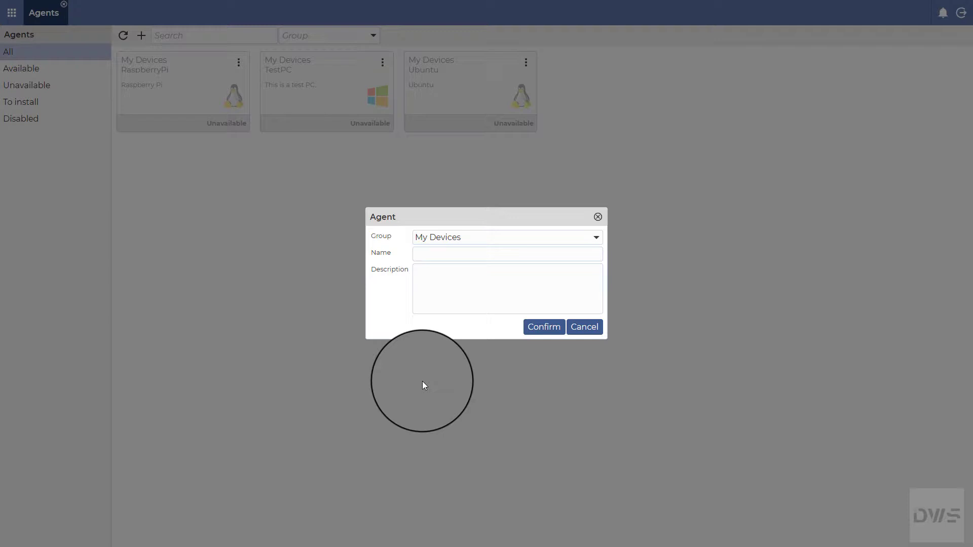
{"action": "type", "text": "MacOSMacOS"}
{"action": "left_click", "coordinate": [545, 328]}
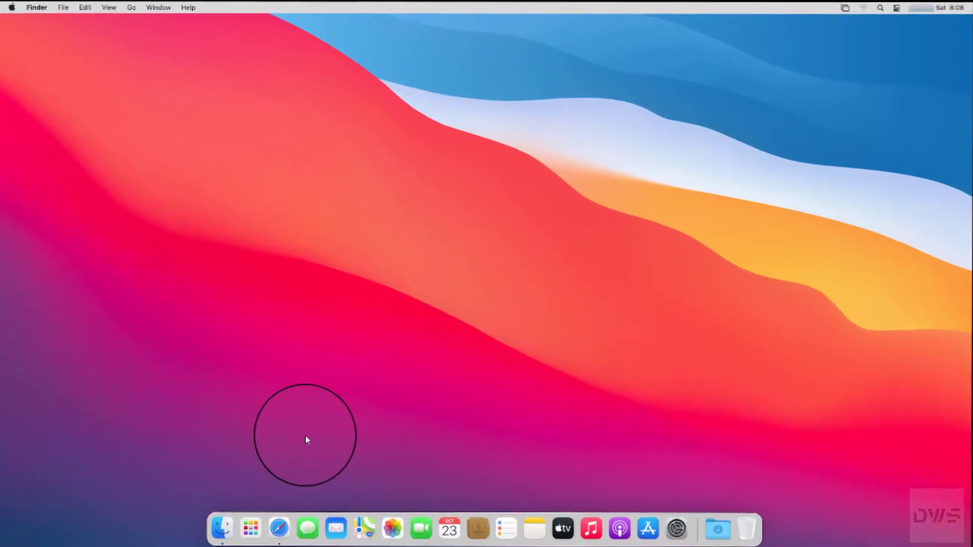
Step: Launch Safari on the Mac and open the DWService favourite
{"action": "left_click", "coordinate": [282, 529]}
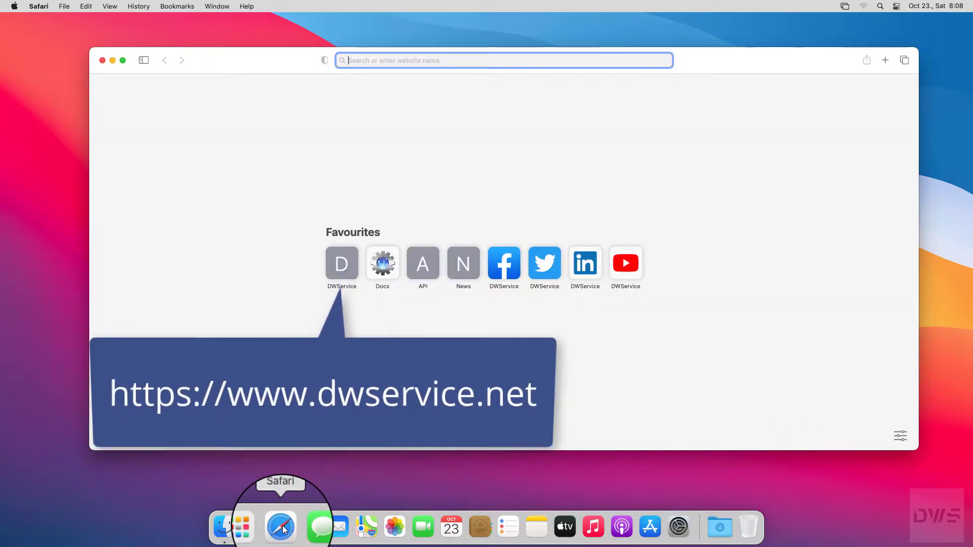
{"action": "left_click", "coordinate": [347, 274]}
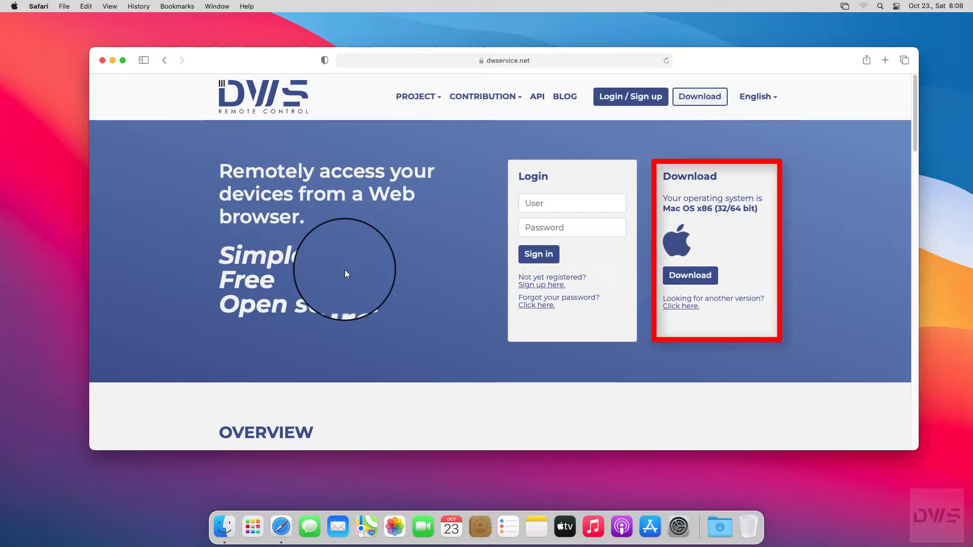
Step: Start downloading the Mac OS x86 (32/64 bit) agent installer from the Download panel
{"action": "left_click", "coordinate": [691, 283]}
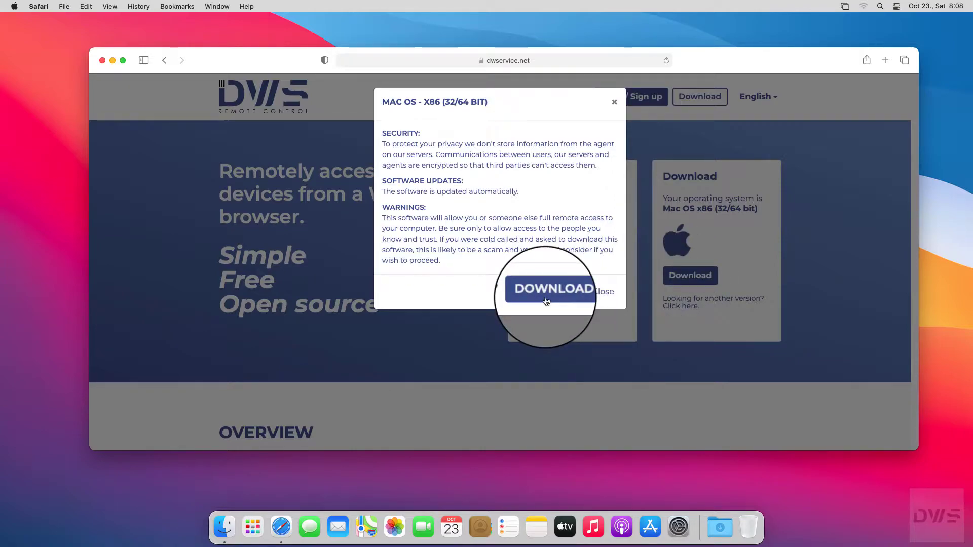
{"action": "left_click", "coordinate": [546, 301]}
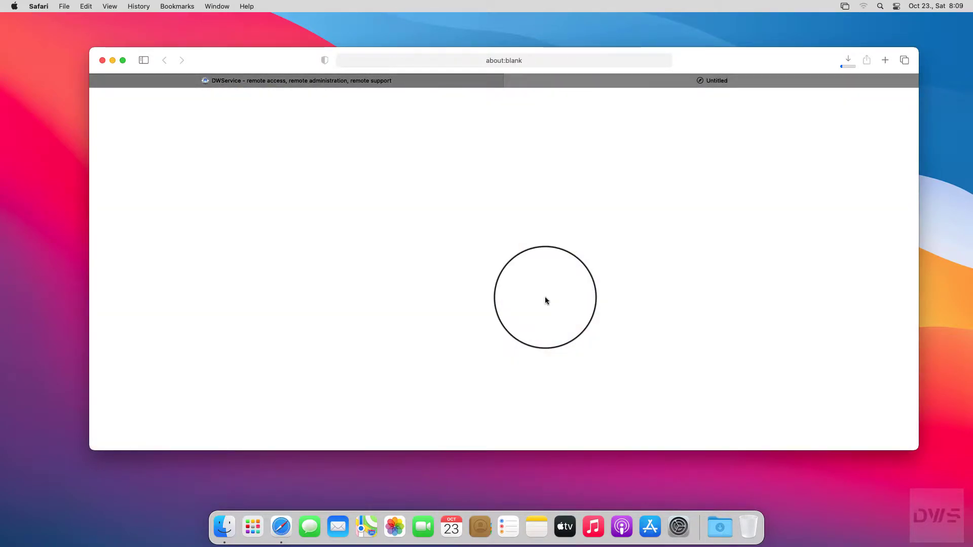
Step: Show the finished 8,2 MB dwagent.dmg download in Finder's Downloads folder
{"action": "left_click", "coordinate": [849, 61]}
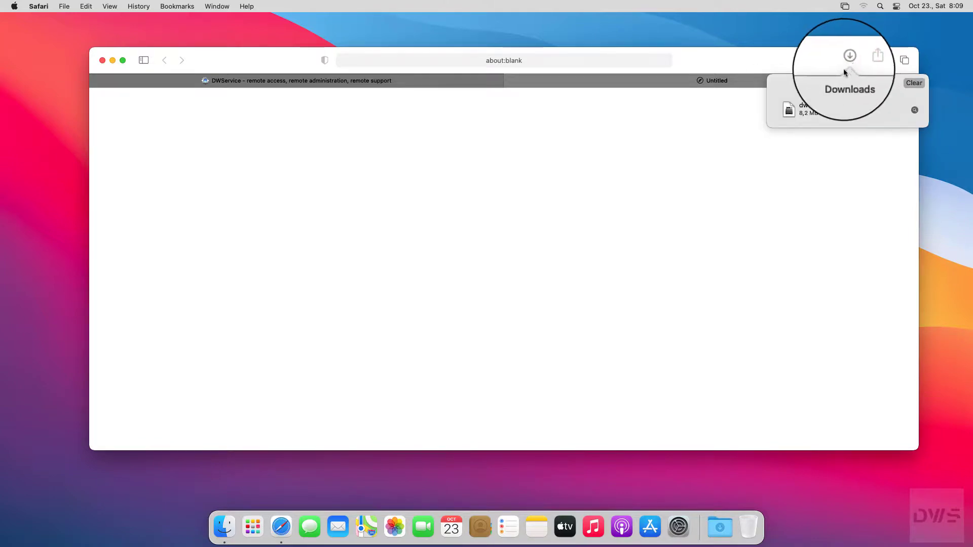
{"action": "left_click", "coordinate": [915, 110]}
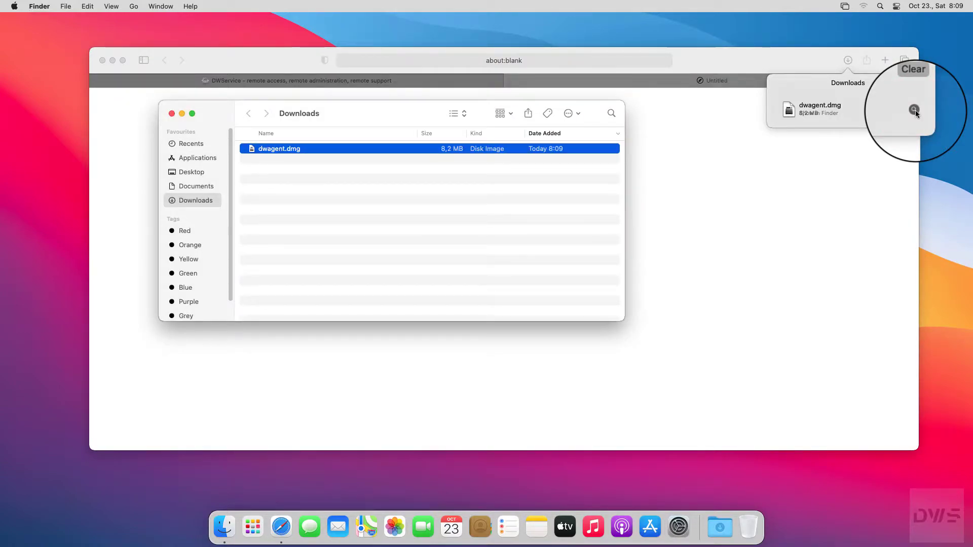
Step: Mount dwagent.dmg, overriding the unverified-developer warning
{"action": "right_click", "coordinate": [274, 150]}
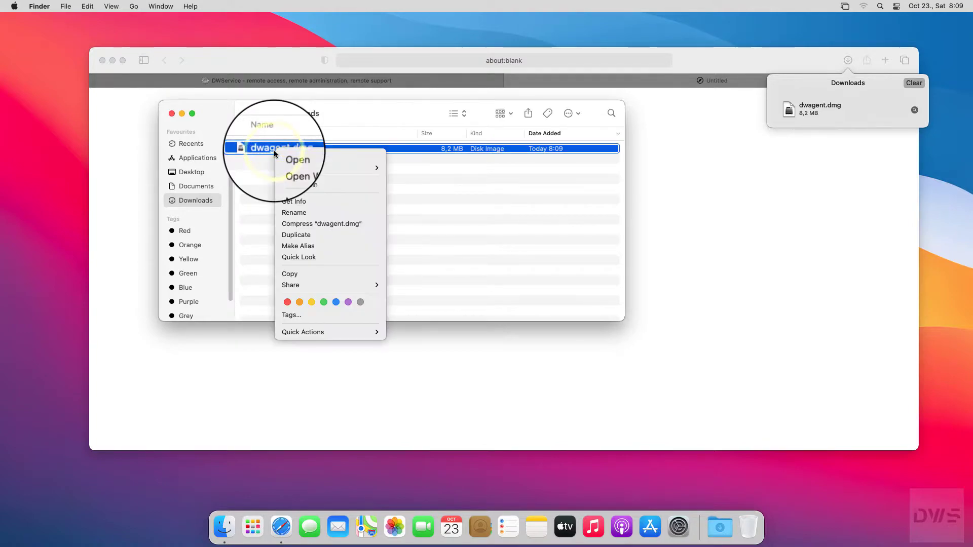
{"action": "left_click", "coordinate": [293, 160]}
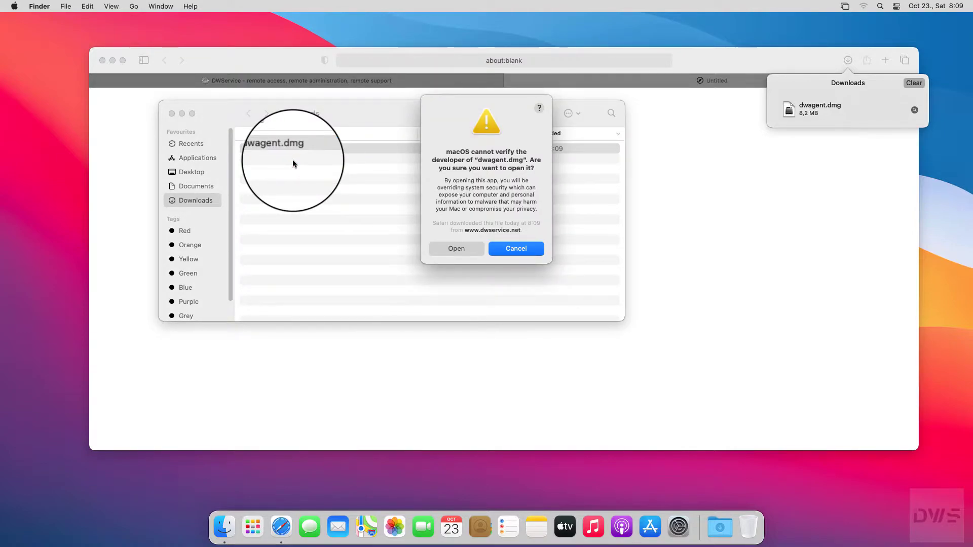
{"action": "left_click", "coordinate": [458, 251]}
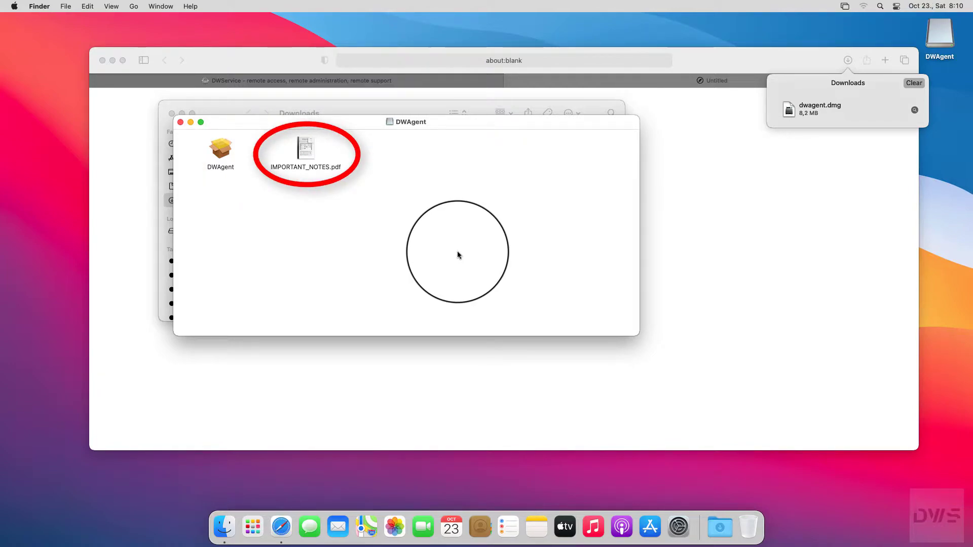
Step: Open the DWAgent installer package, getting past the unverified-developer block on a second attempt
{"action": "left_click", "coordinate": [223, 154]}
{"action": "right_click", "coordinate": [223, 154]}
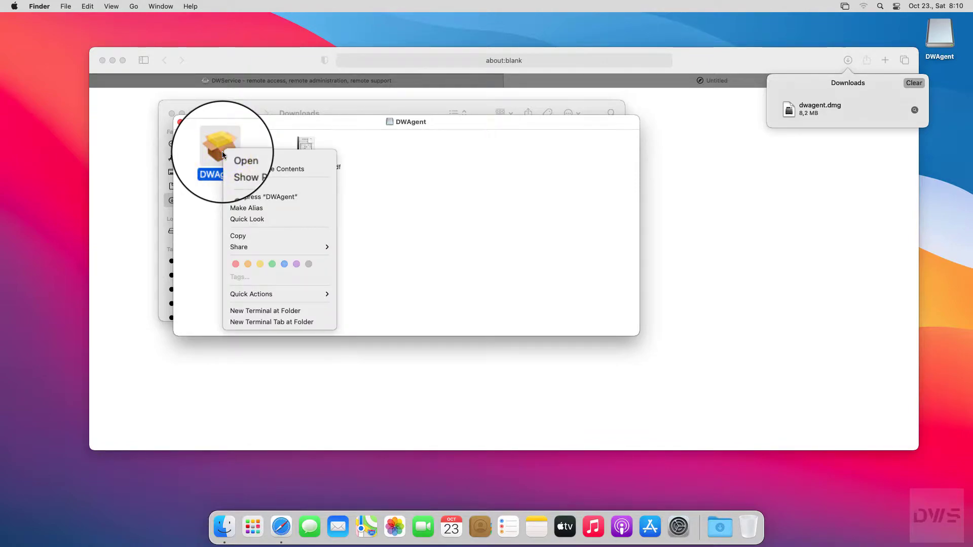
{"action": "left_click", "coordinate": [241, 161]}
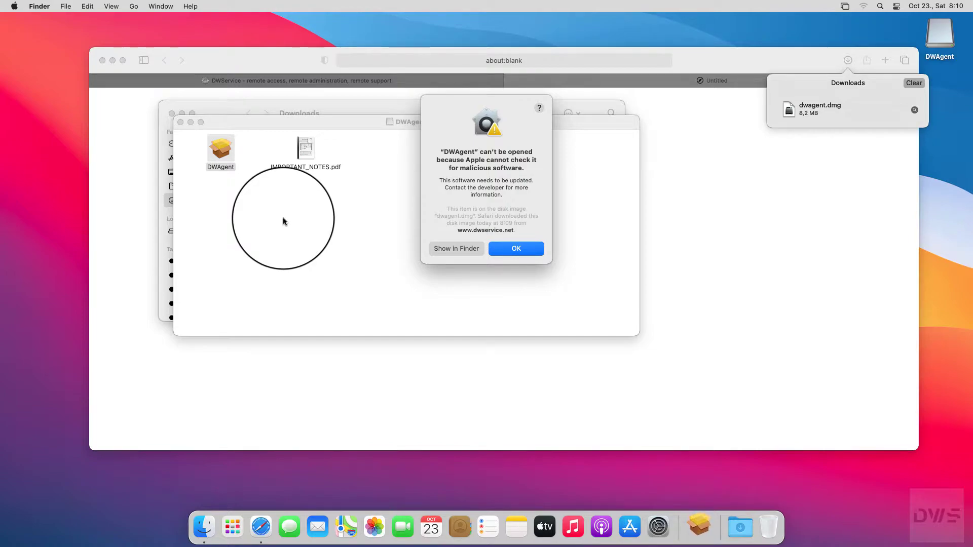
{"action": "left_click", "coordinate": [516, 248]}
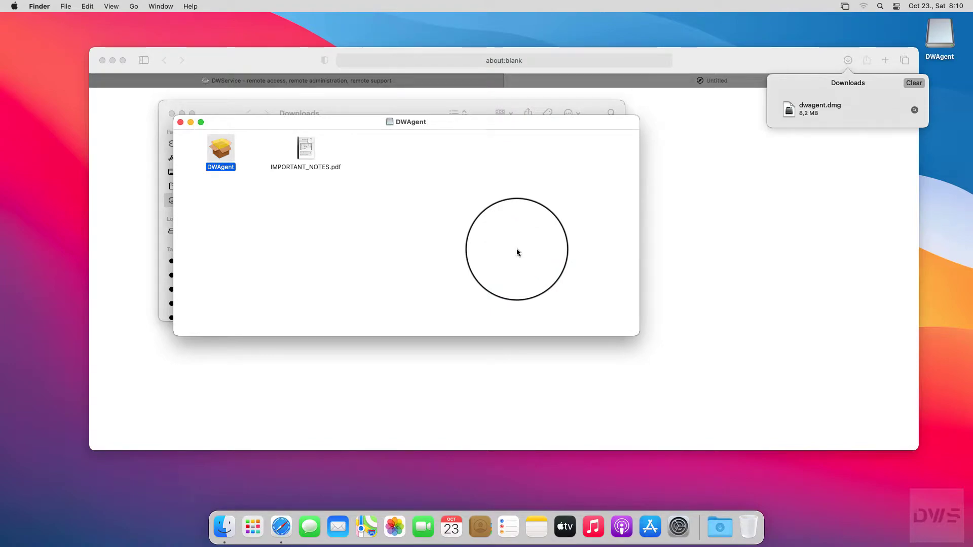
{"action": "left_click", "coordinate": [221, 152]}
{"action": "right_click", "coordinate": [221, 153]}
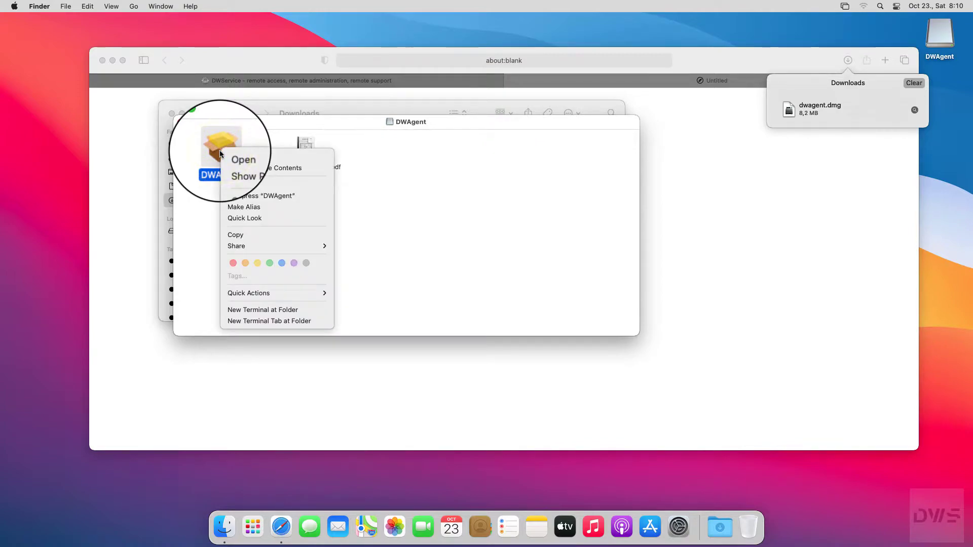
{"action": "left_click", "coordinate": [234, 157]}
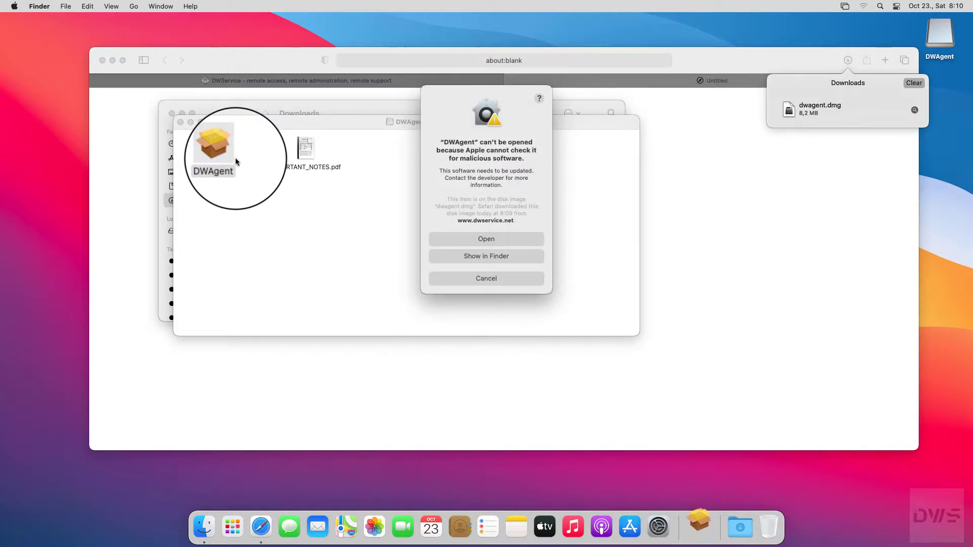
{"action": "left_click", "coordinate": [488, 244]}
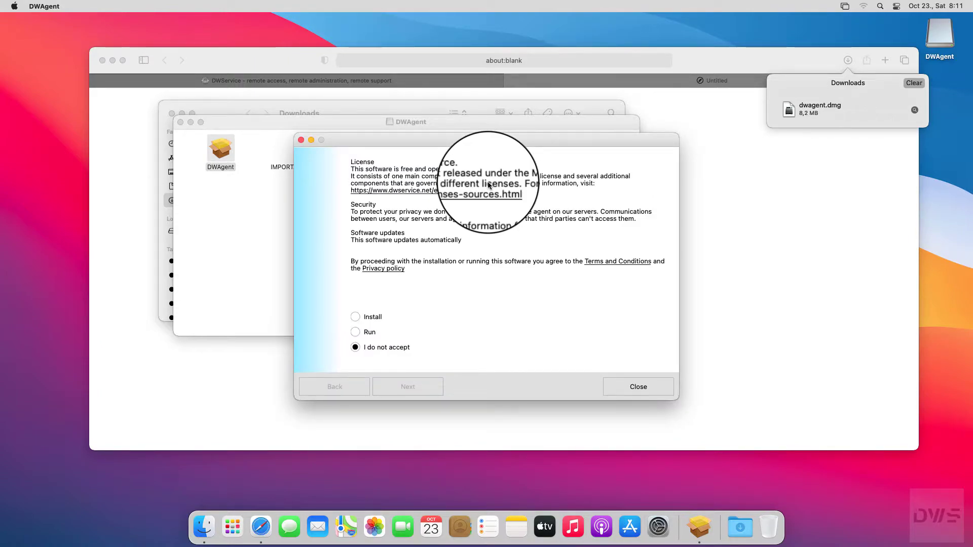
Step: Choose Install on the license page and continue to the admin password prompt
{"action": "left_click", "coordinate": [354, 320]}
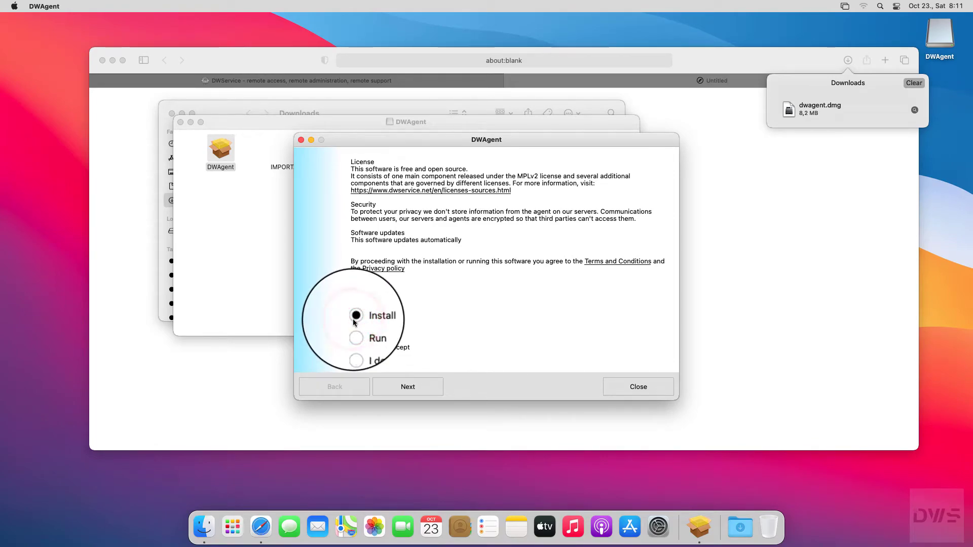
{"action": "left_click", "coordinate": [411, 391]}
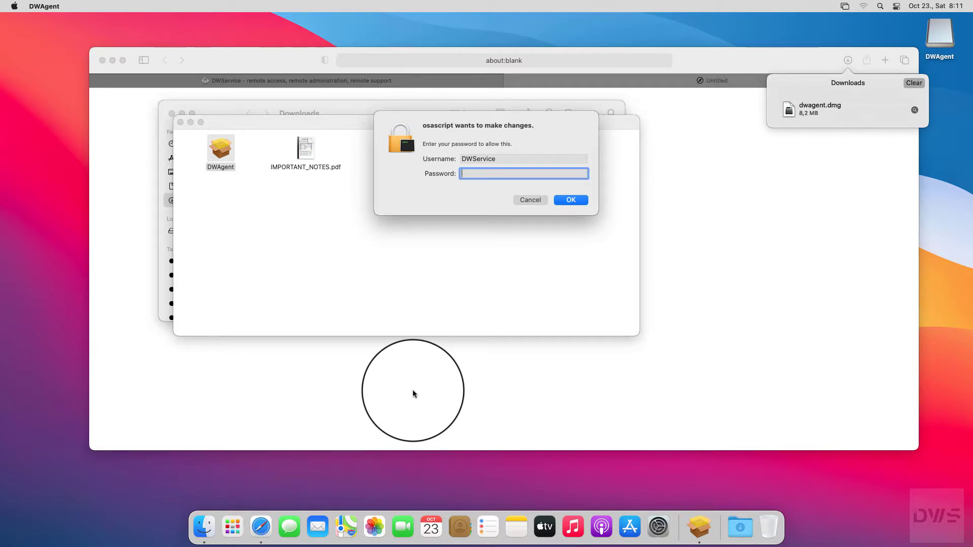
Step: Authorize the installer with the administrator password and confirm installing DWAgent to /Library/DWAgent
{"action": "type", "text": "•••••"}
{"action": "left_click", "coordinate": [568, 200]}
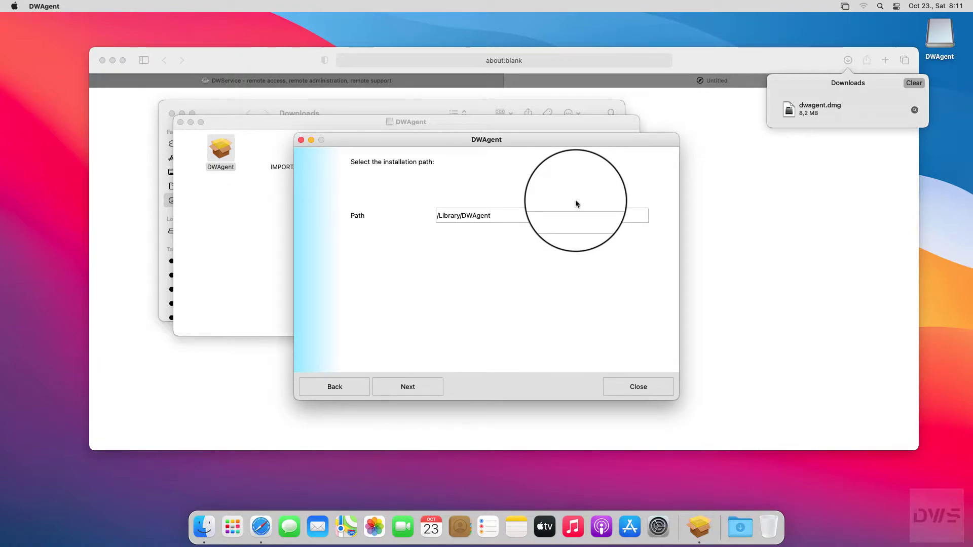
{"action": "left_click", "coordinate": [496, 216]}
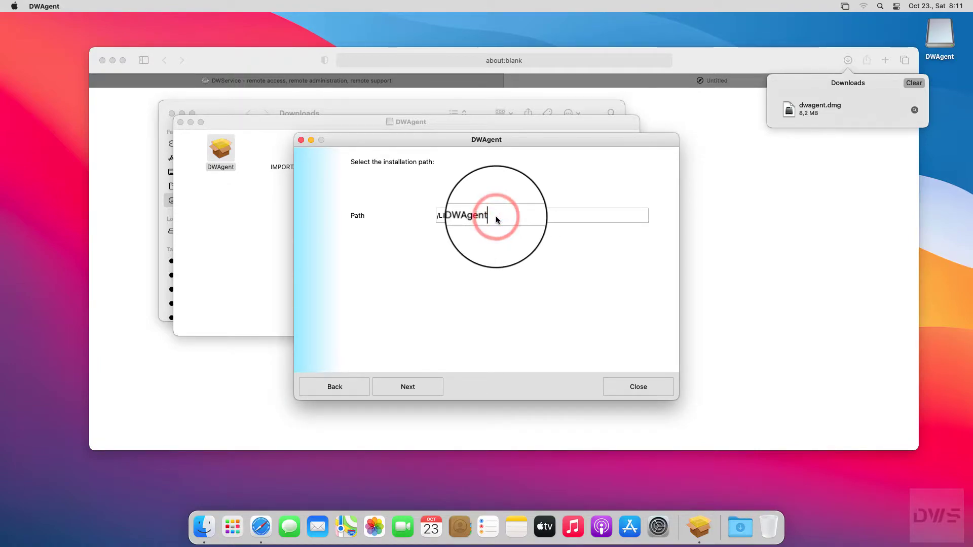
{"action": "left_click", "coordinate": [408, 392]}
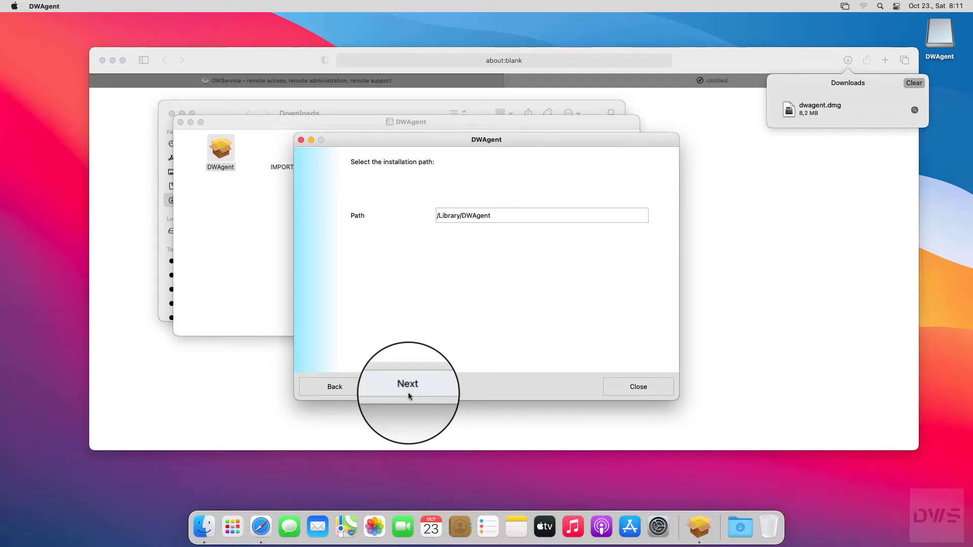
{"action": "left_click", "coordinate": [409, 395]}
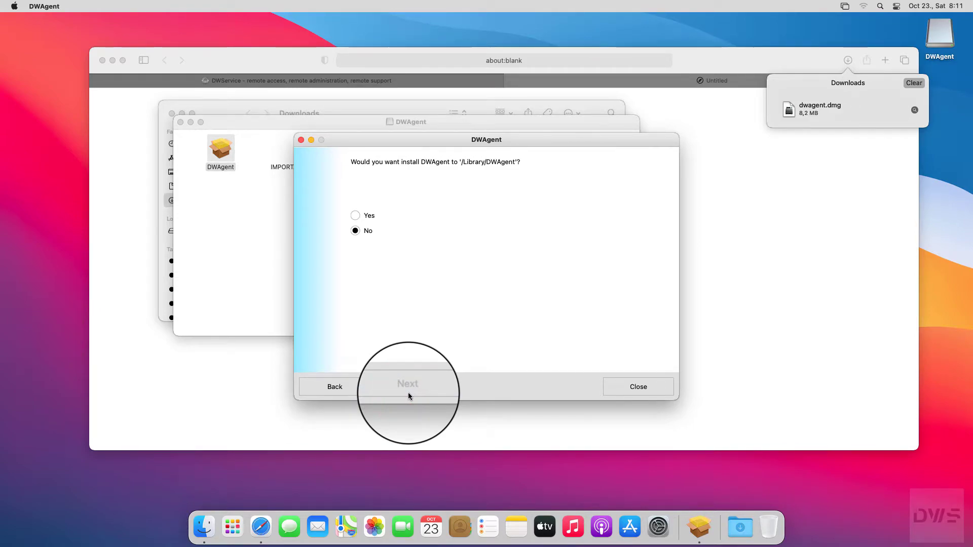
{"action": "left_click", "coordinate": [355, 216]}
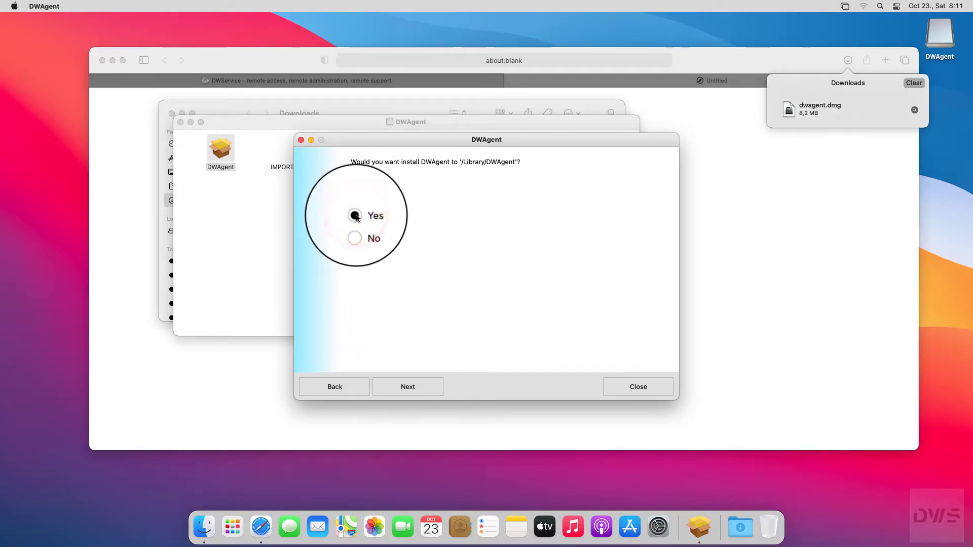
{"action": "left_click", "coordinate": [411, 394]}
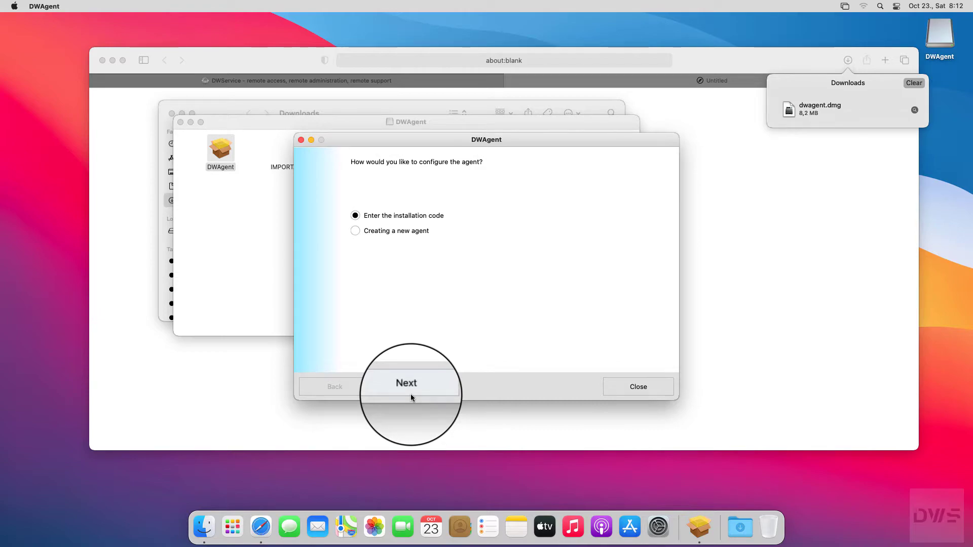
Step: Configure the agent with the DWService installation code, then close the completed installer
{"action": "left_click", "coordinate": [357, 219]}
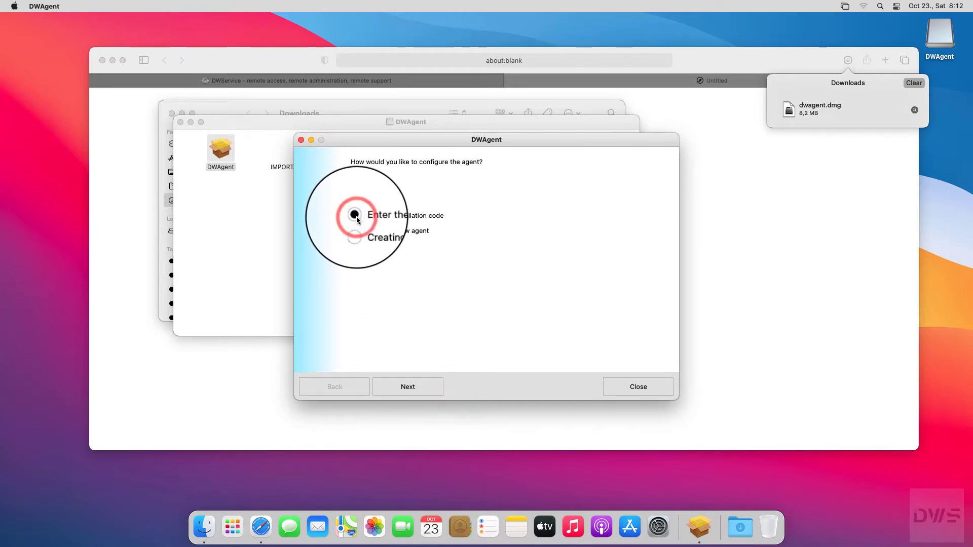
{"action": "left_click", "coordinate": [408, 394]}
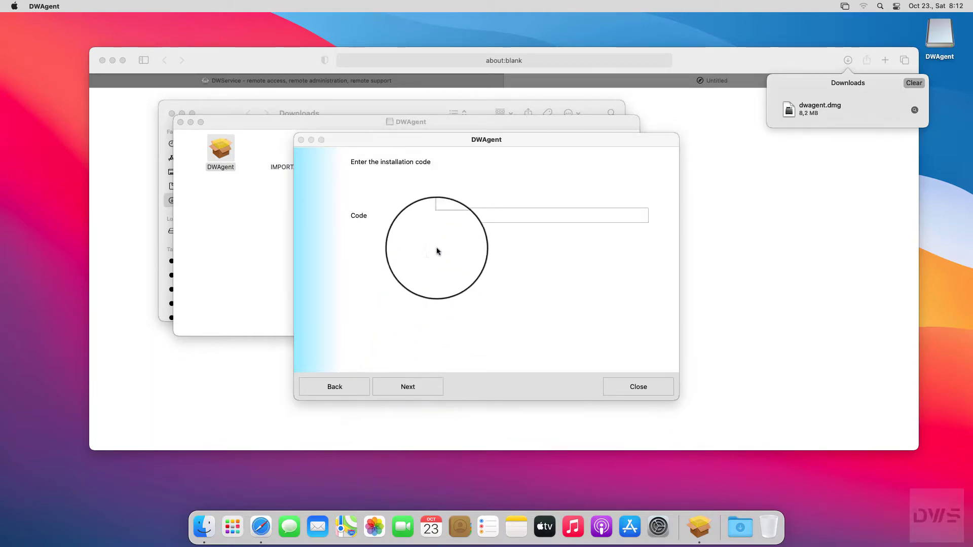
{"action": "left_click", "coordinate": [443, 217]}
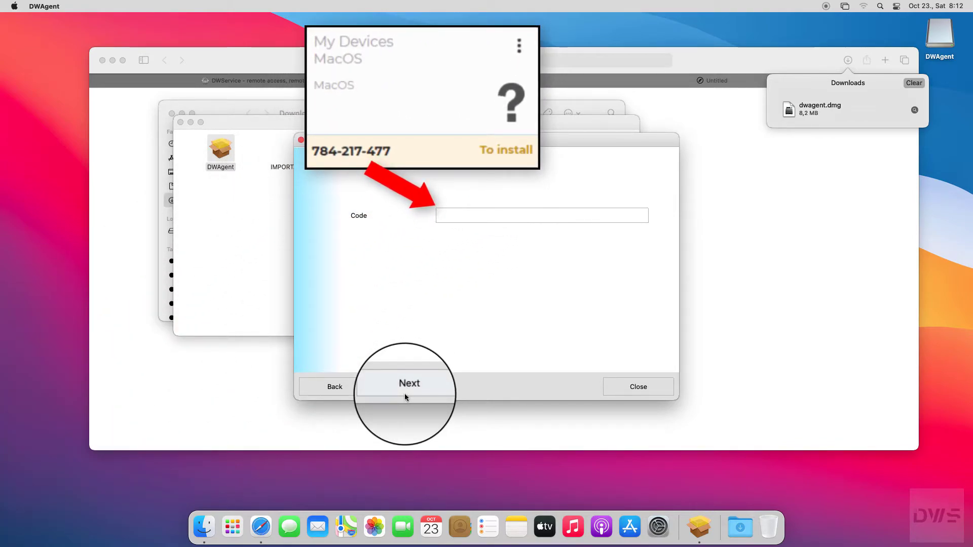
{"action": "type", "text": "784-217-477"}
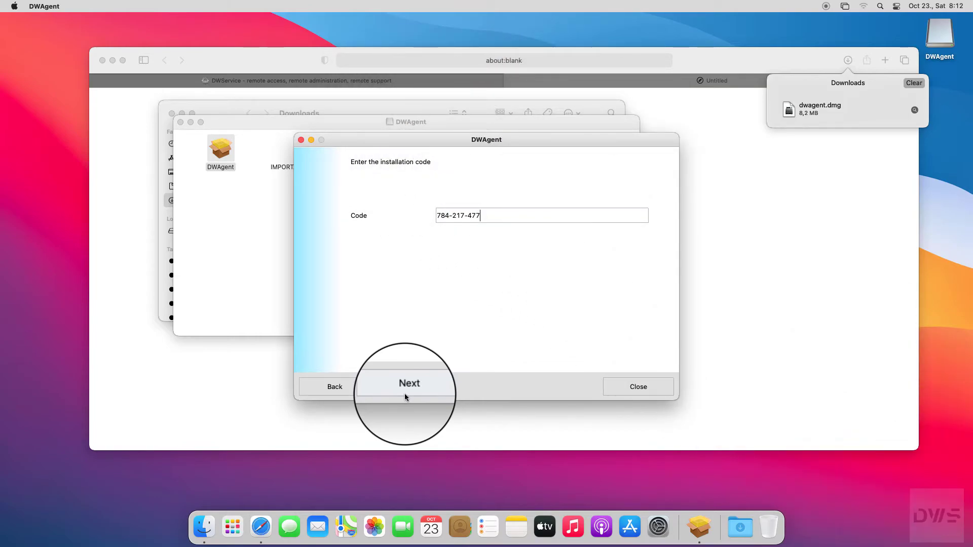
{"action": "left_click", "coordinate": [405, 393]}
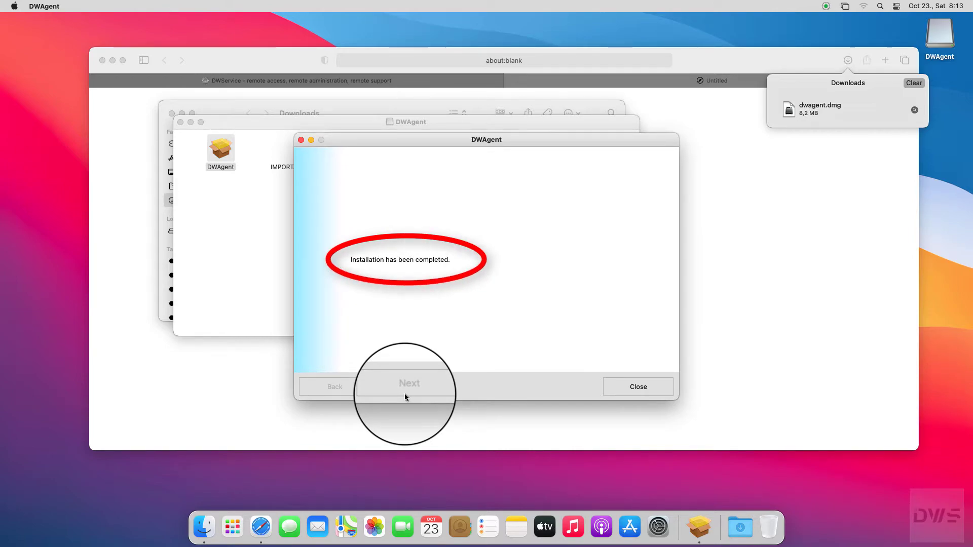
{"action": "left_click", "coordinate": [651, 395]}
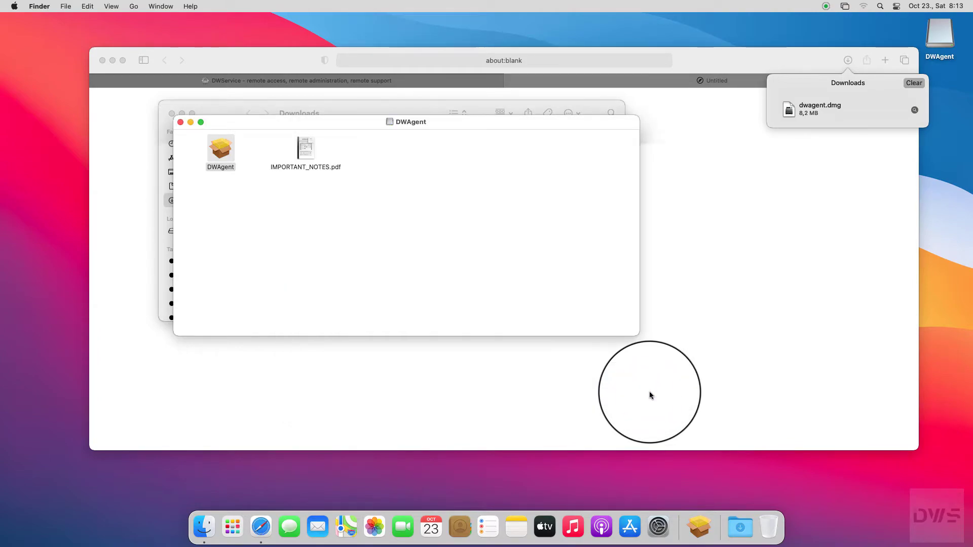
Step: Close the DWAgent, Downloads and Safari windows and launch System Preferences
{"action": "left_click", "coordinate": [180, 121]}
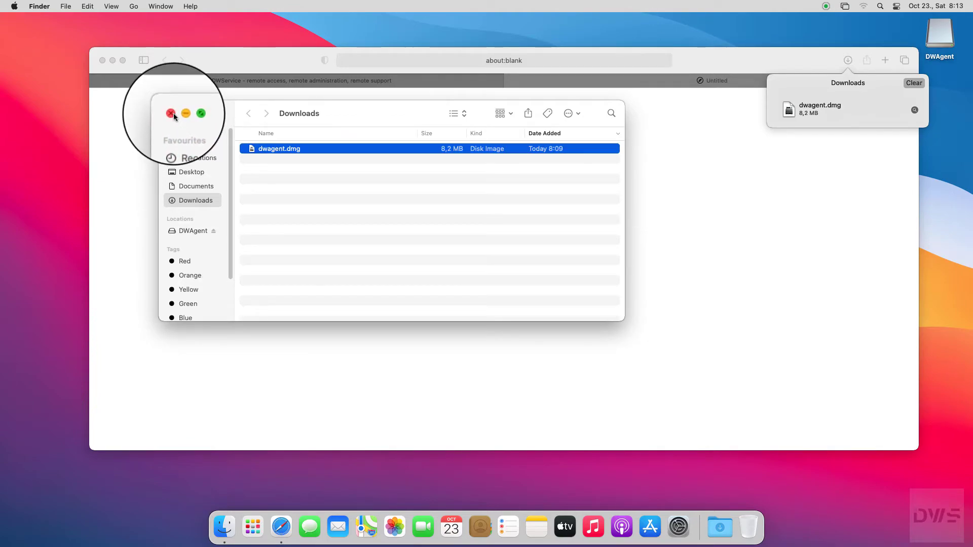
{"action": "left_click", "coordinate": [174, 114]}
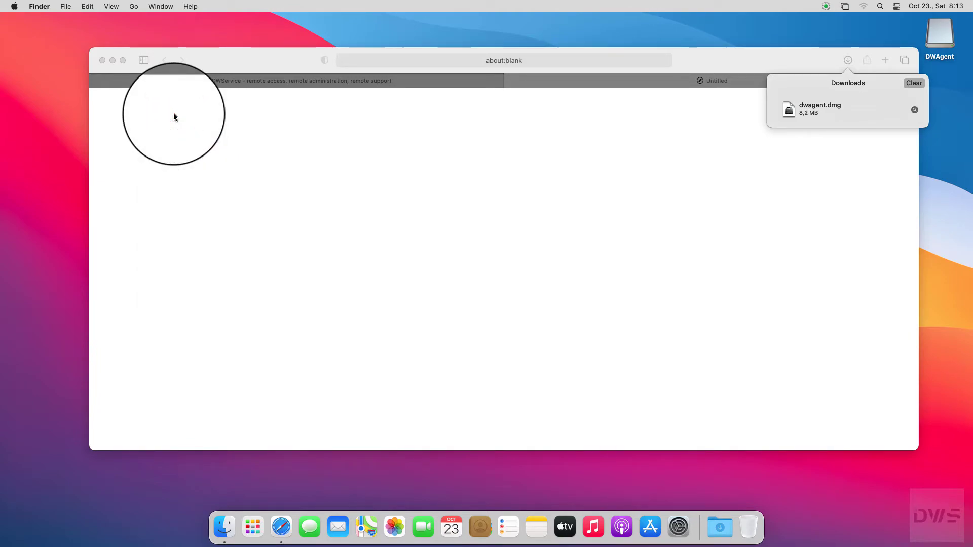
{"action": "left_click", "coordinate": [103, 60]}
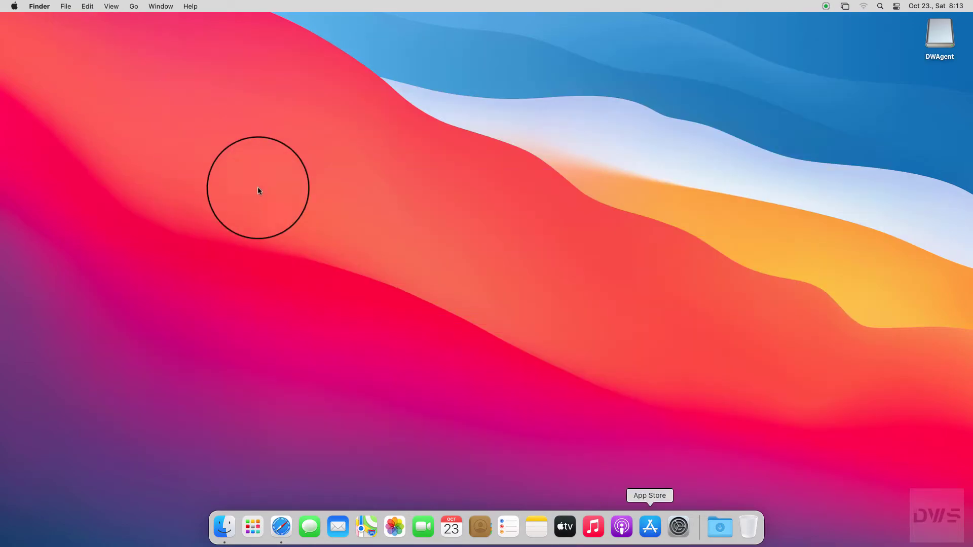
{"action": "left_click", "coordinate": [681, 532]}
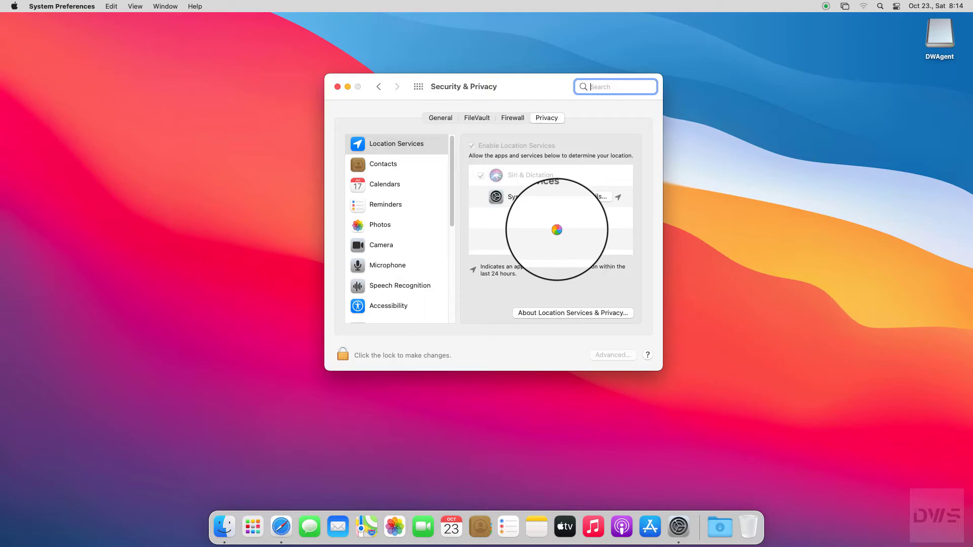
Step: Select Accessibility under Privacy and unlock it with the administrator password
{"action": "left_click_drag", "start_coordinate": [451, 213], "coordinate": [453, 256]}
{"action": "left_click", "coordinate": [393, 231]}
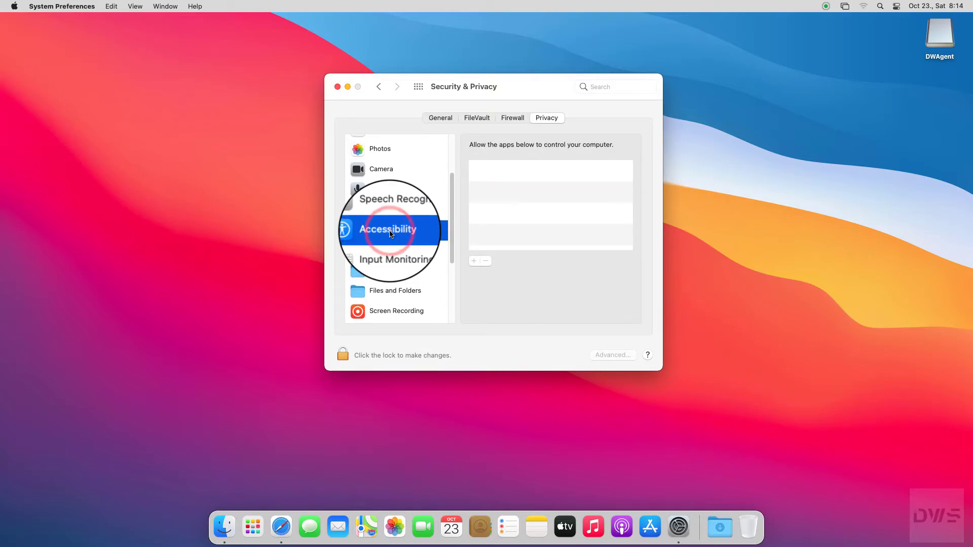
{"action": "left_click", "coordinate": [342, 356]}
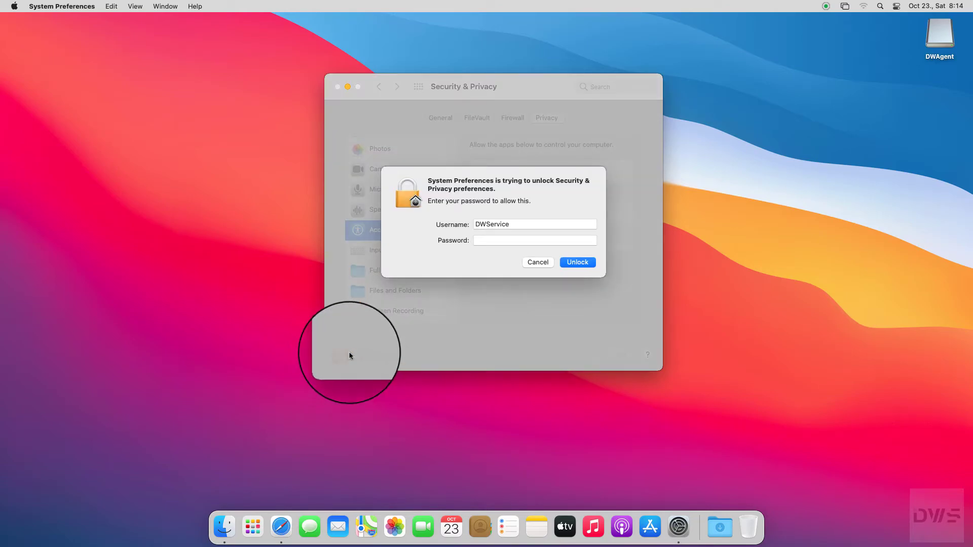
{"action": "left_click", "coordinate": [483, 241]}
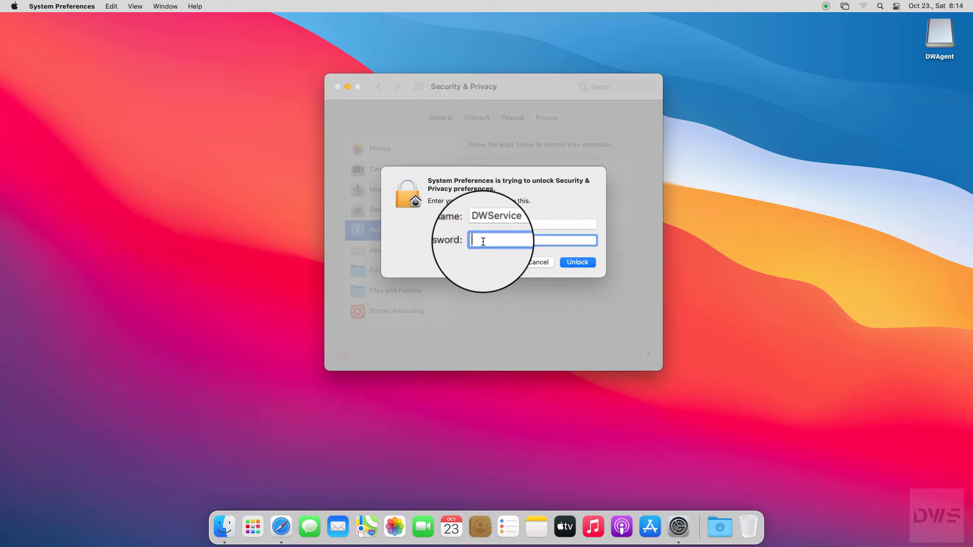
{"action": "type", "text": "•••••••••"}
{"action": "left_click", "coordinate": [588, 264]}
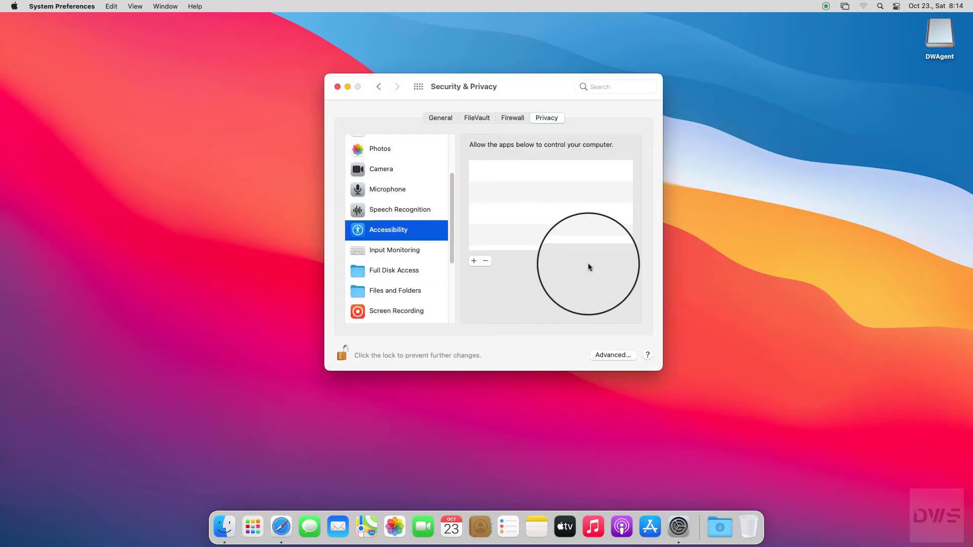
Step: Add dwagguilnc to the Accessibility list of apps allowed to control the computer
{"action": "left_click", "coordinate": [474, 263]}
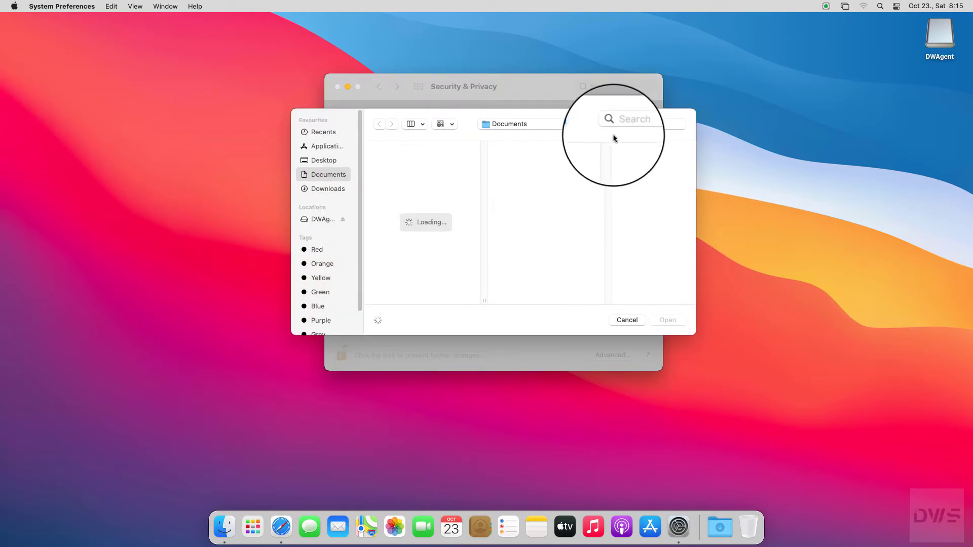
{"action": "left_click", "coordinate": [623, 124]}
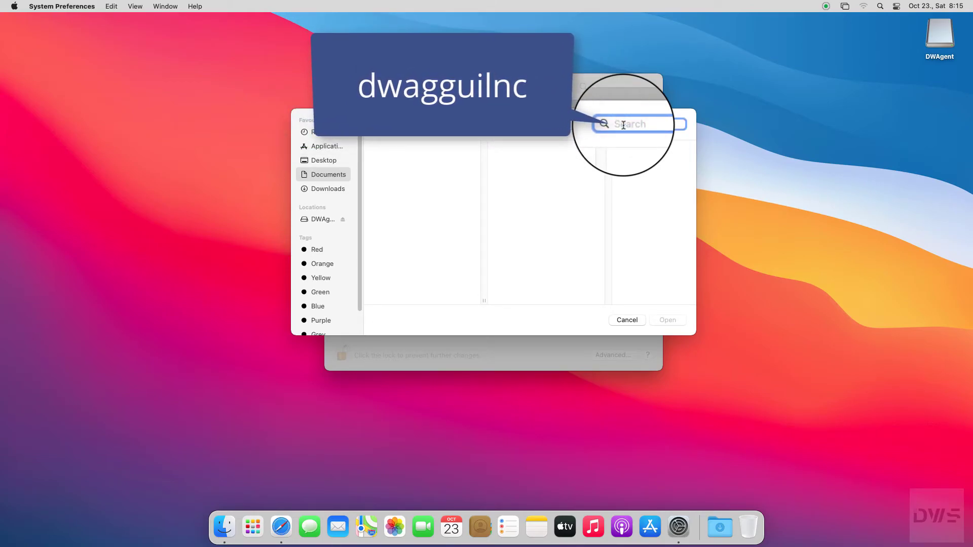
{"action": "type", "text": "dwagguilnc"}
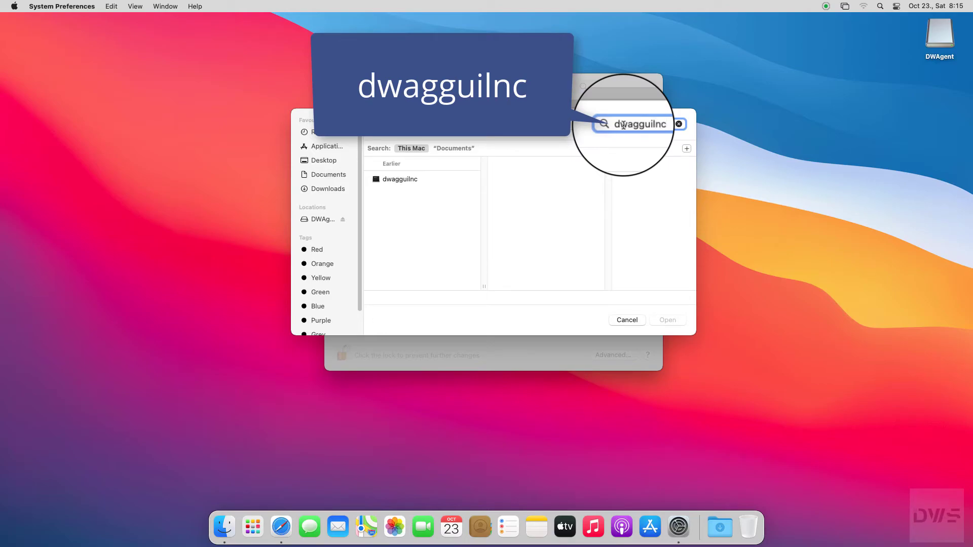
{"action": "left_click", "coordinate": [403, 179]}
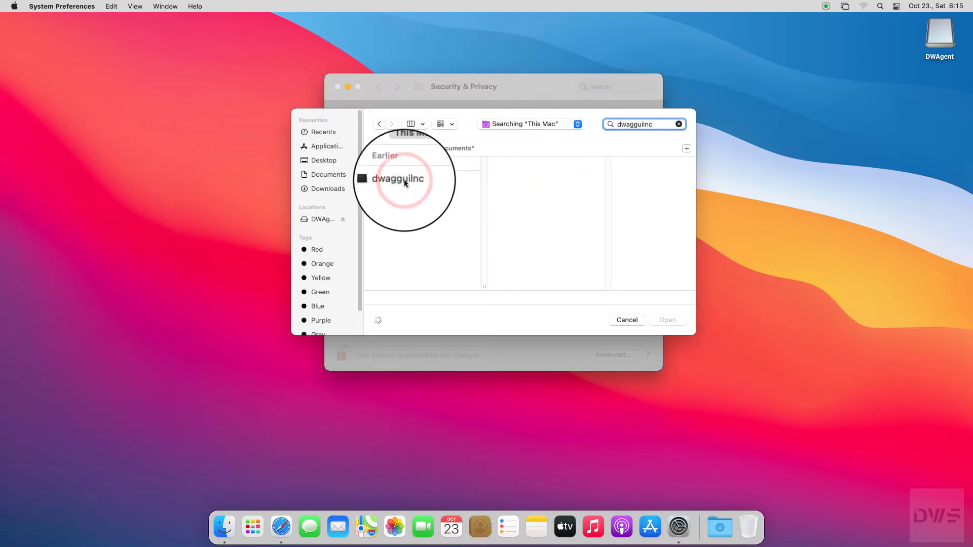
{"action": "left_click", "coordinate": [670, 321]}
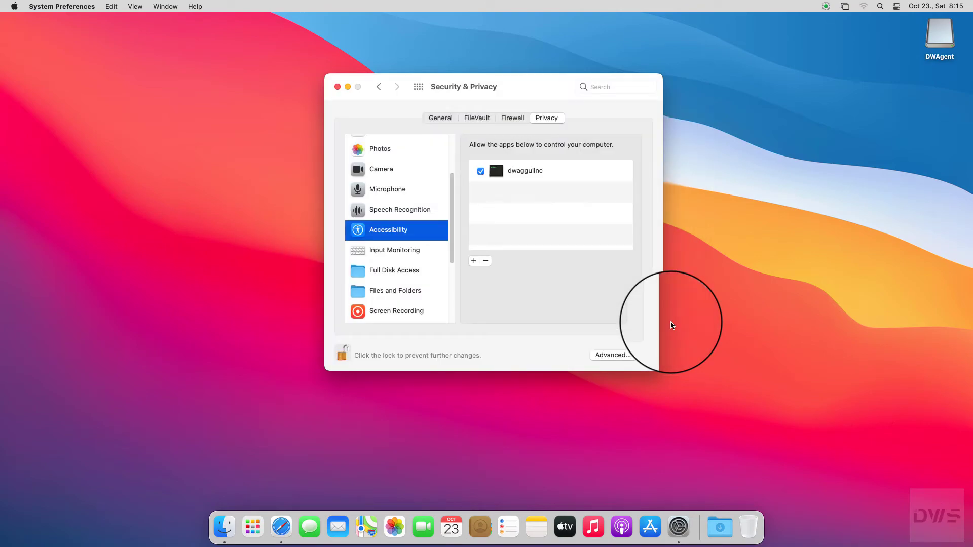
Step: Add dwagguilnc to the Screen Recording list, then close Security & Privacy
{"action": "left_click", "coordinate": [418, 312]}
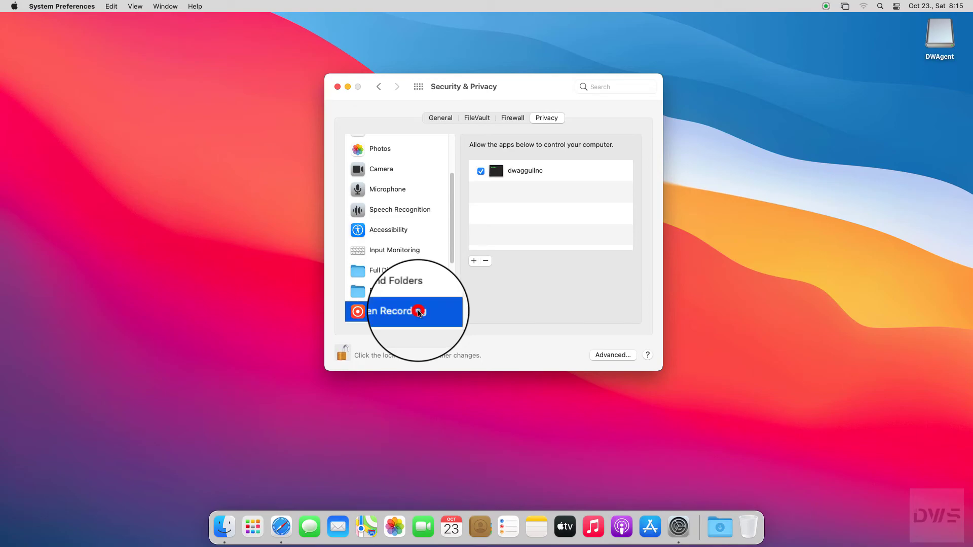
{"action": "left_click", "coordinate": [474, 269]}
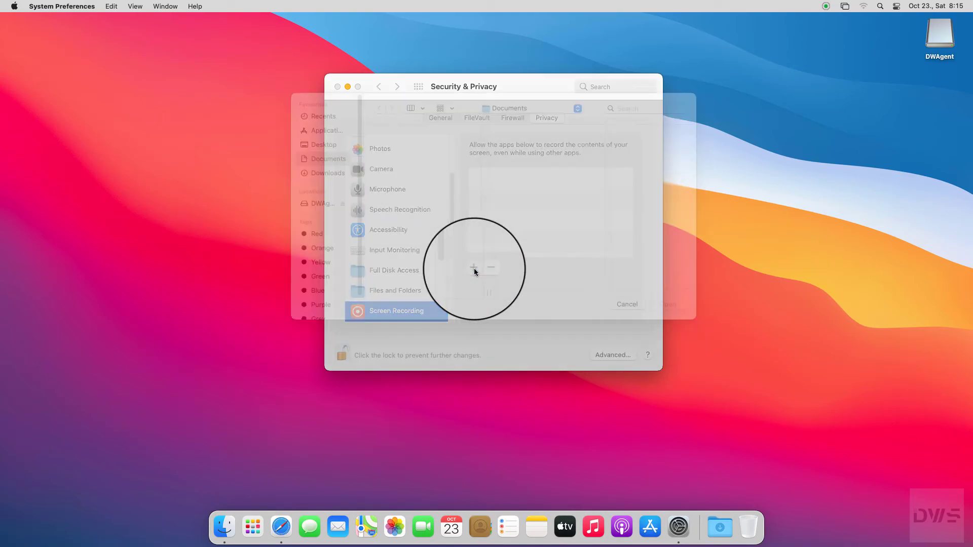
{"action": "left_click", "coordinate": [621, 124]}
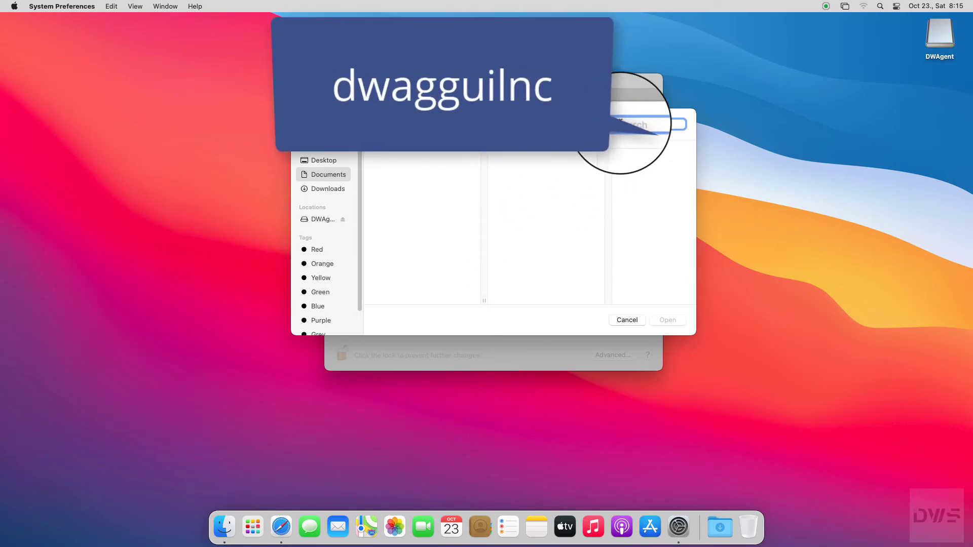
{"action": "type", "text": "dw"}
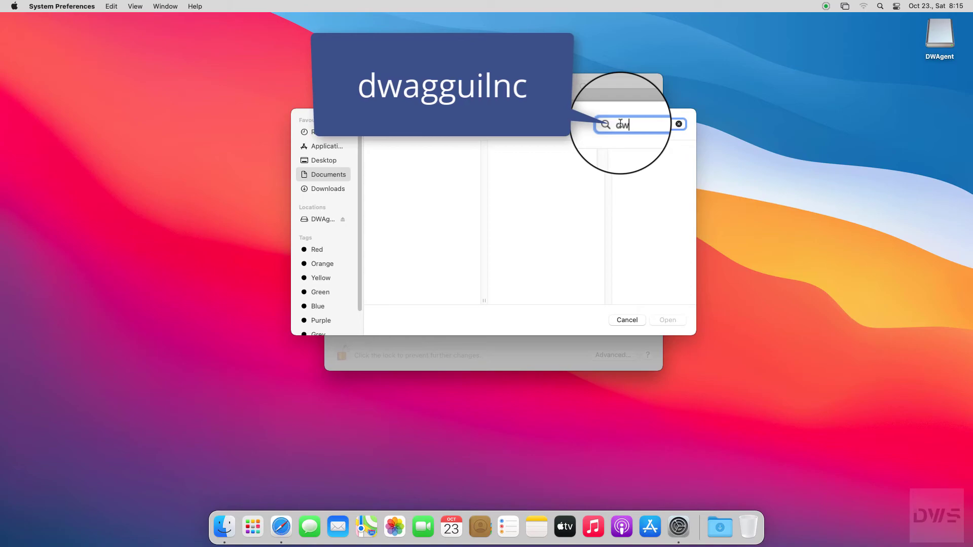
{"action": "type", "text": "aggui"}
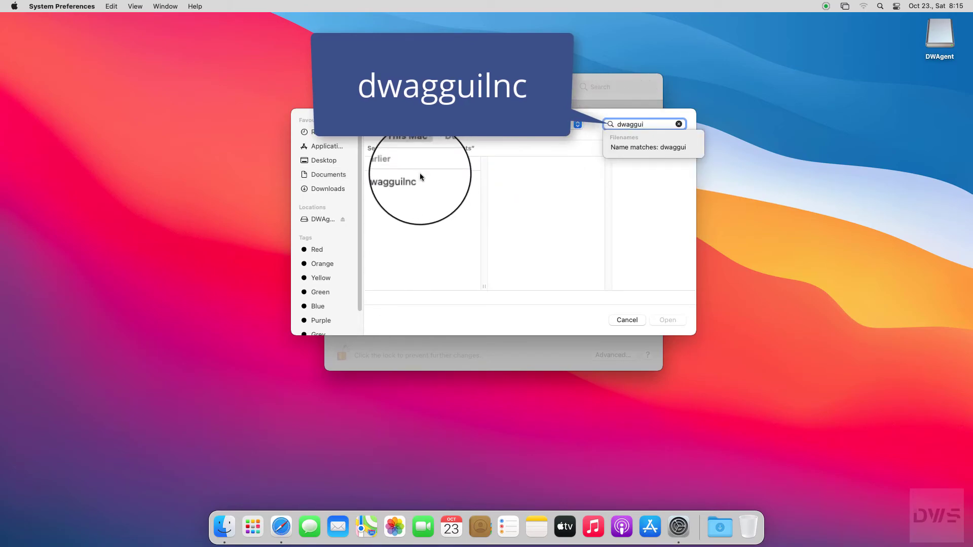
{"action": "left_click", "coordinate": [403, 181]}
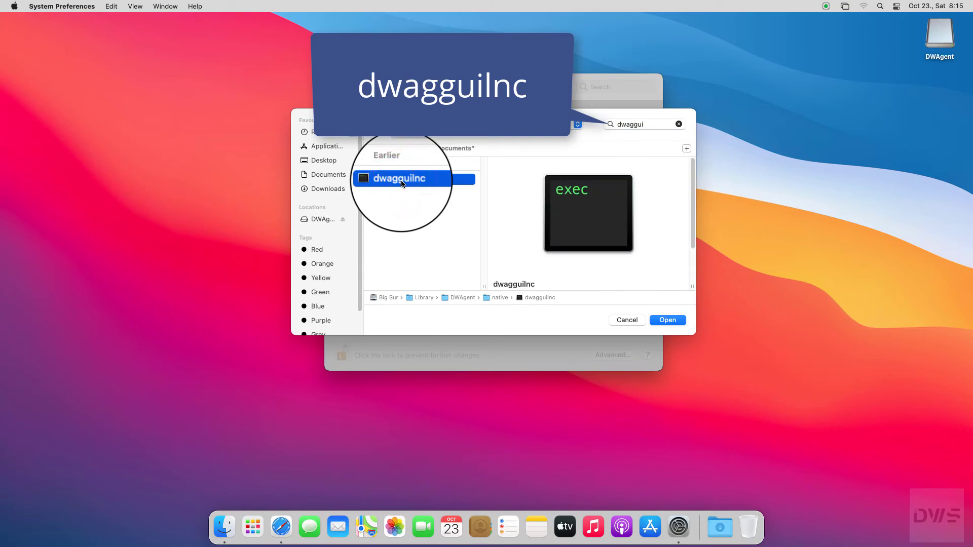
{"action": "left_click", "coordinate": [668, 324]}
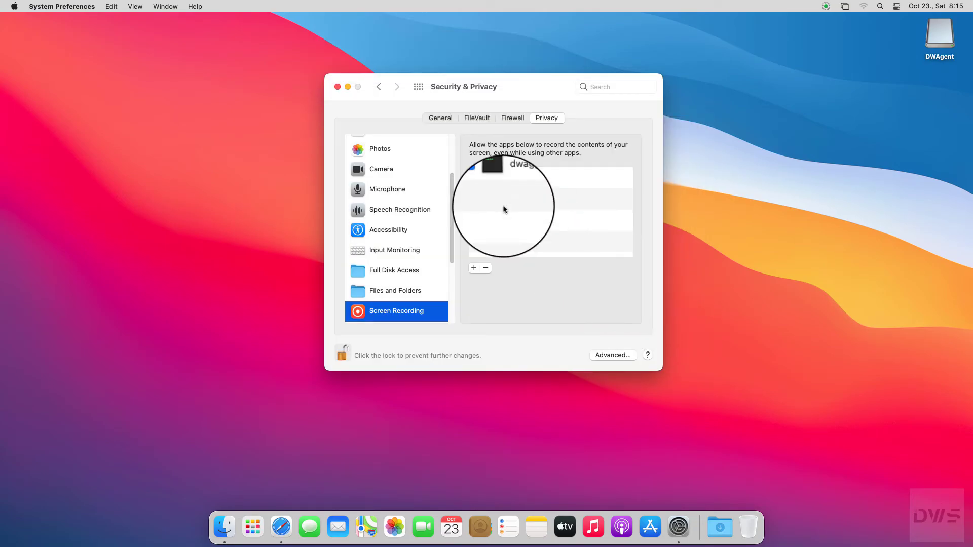
{"action": "left_click", "coordinate": [337, 87]}
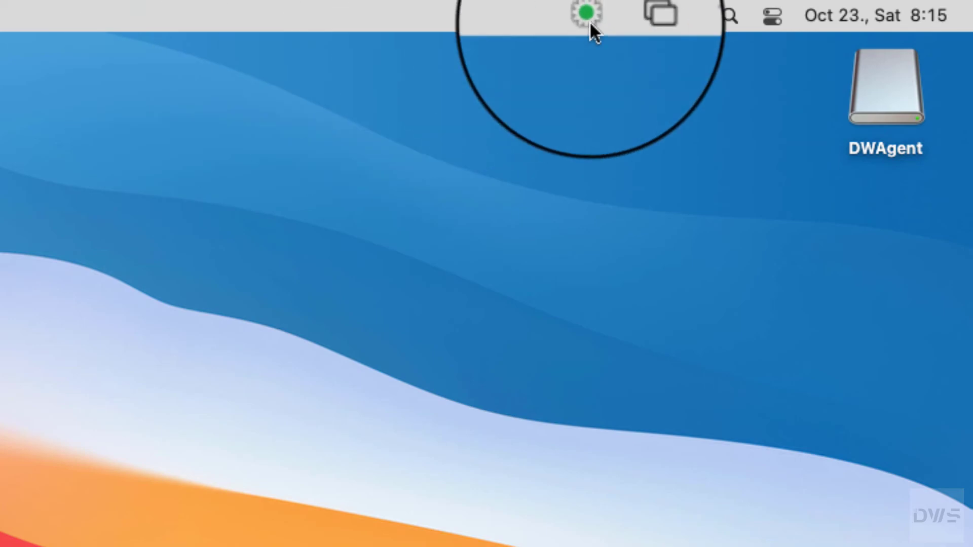
Step: Open DWAgent Monitor from the menu bar icon
{"action": "left_click", "coordinate": [589, 20]}
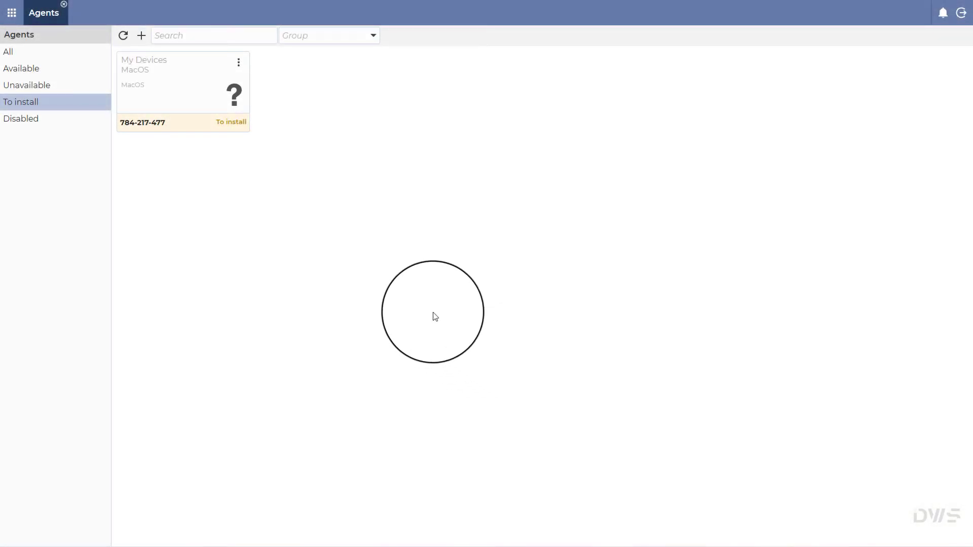
Step: Refresh the agent list with All statuses, open the MacOS agent and start a Screen session
{"action": "left_click", "coordinate": [123, 37]}
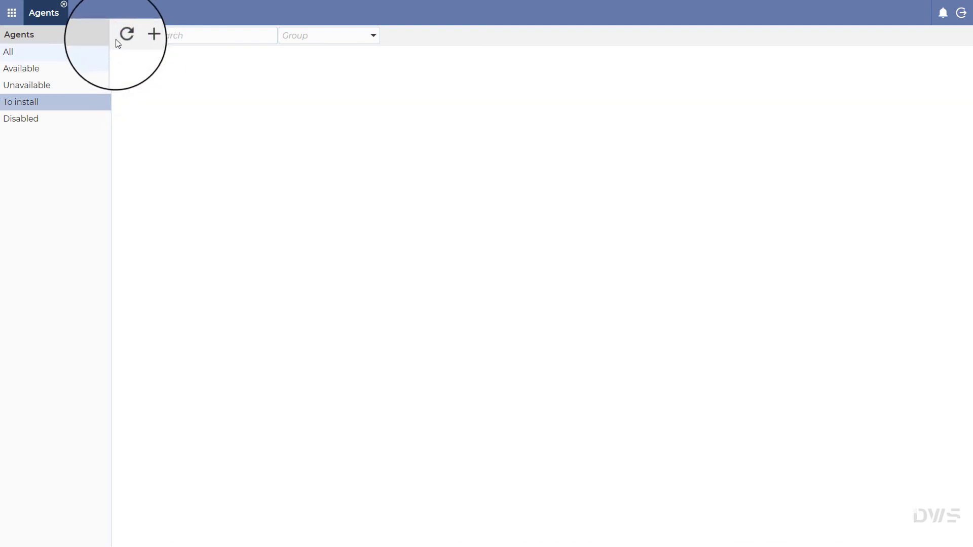
{"action": "left_click", "coordinate": [23, 52]}
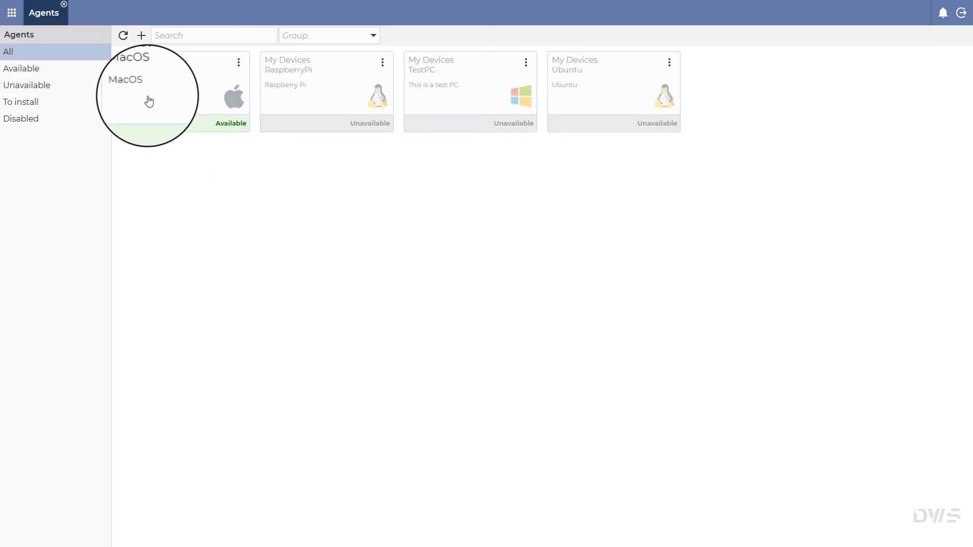
{"action": "left_click", "coordinate": [173, 91]}
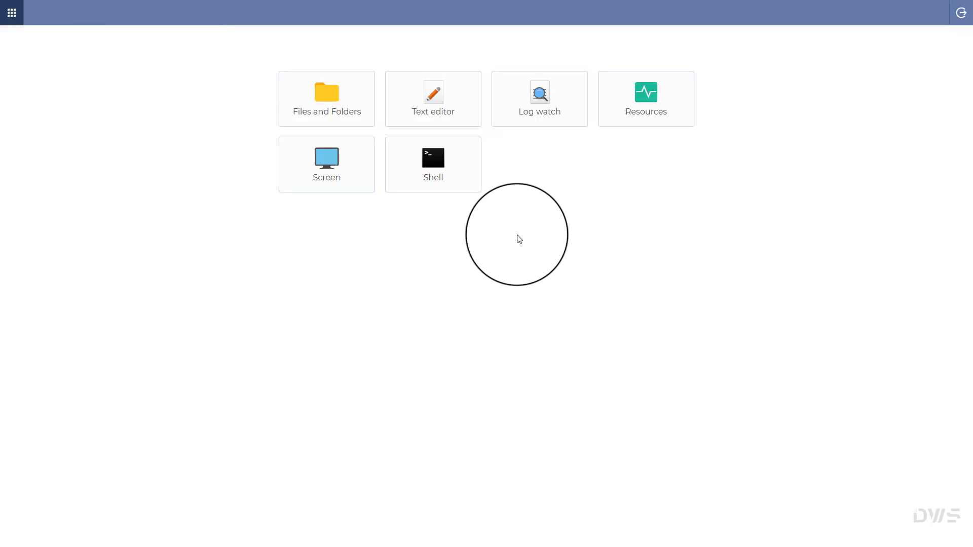
{"action": "left_click", "coordinate": [332, 168]}
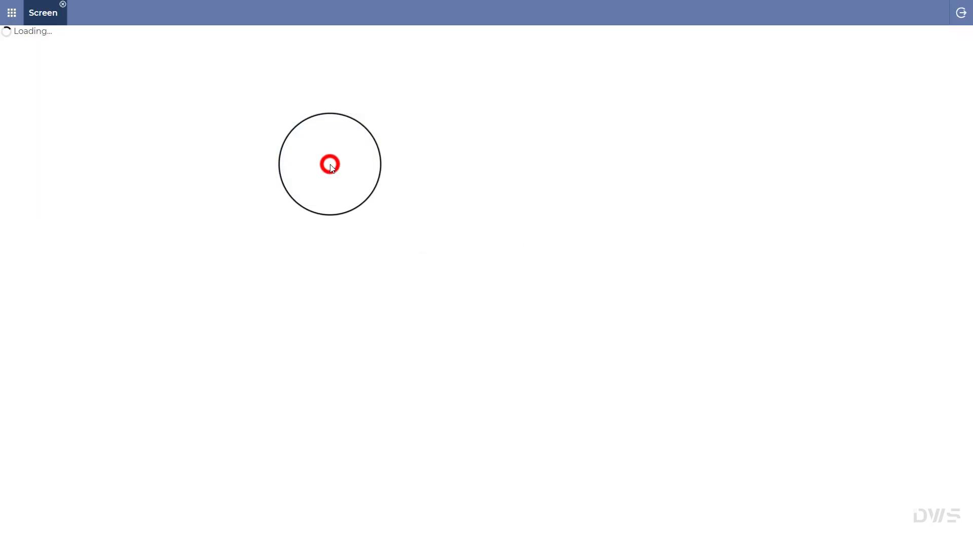